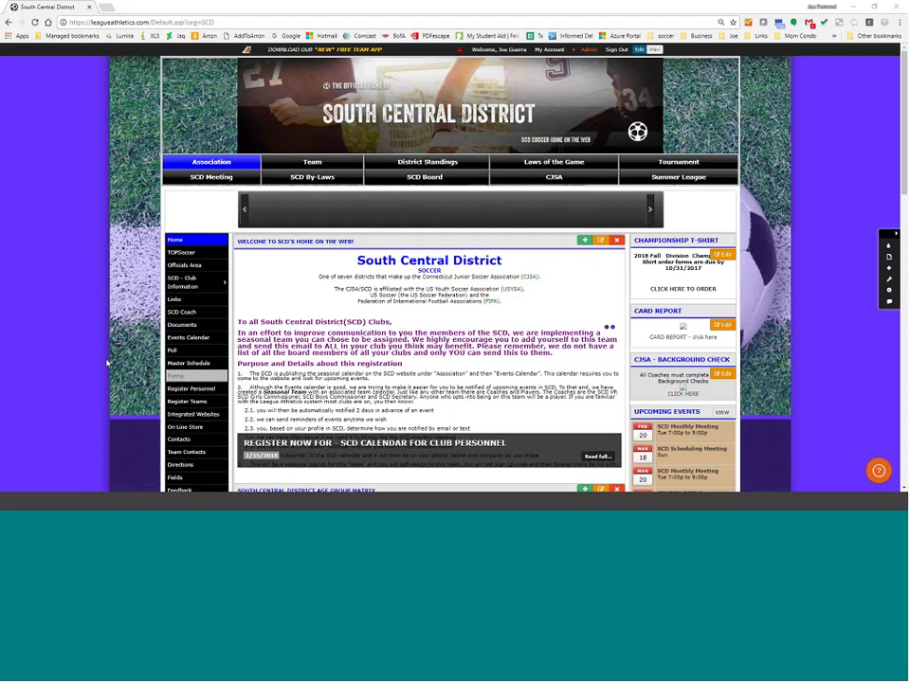
Step: Start a team registration for the 2018 Spring Team Registration program and continue past the age restriction notice
scroll(107, 363, down, 2)
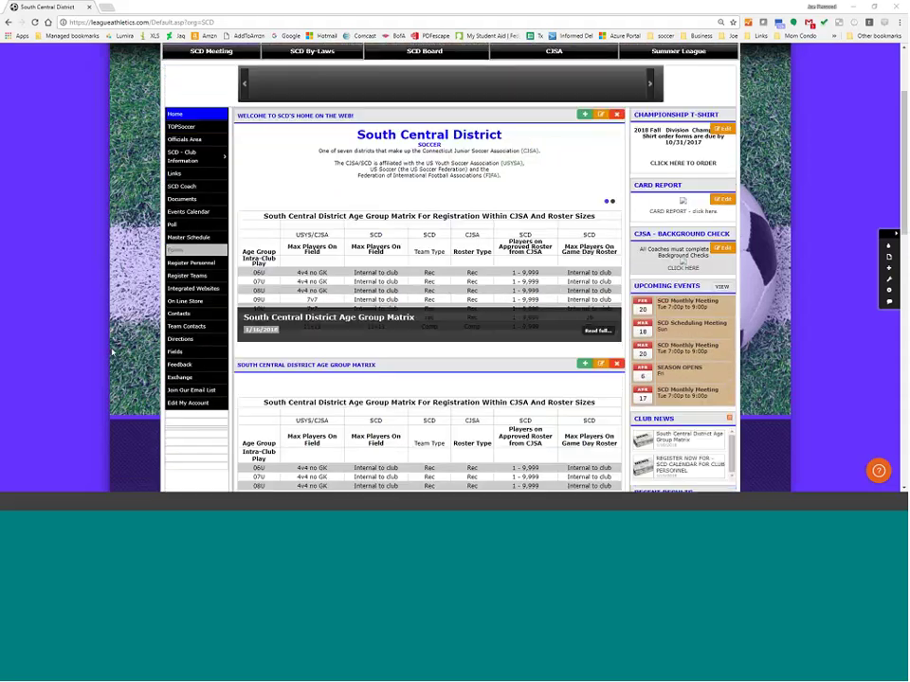
click(182, 277)
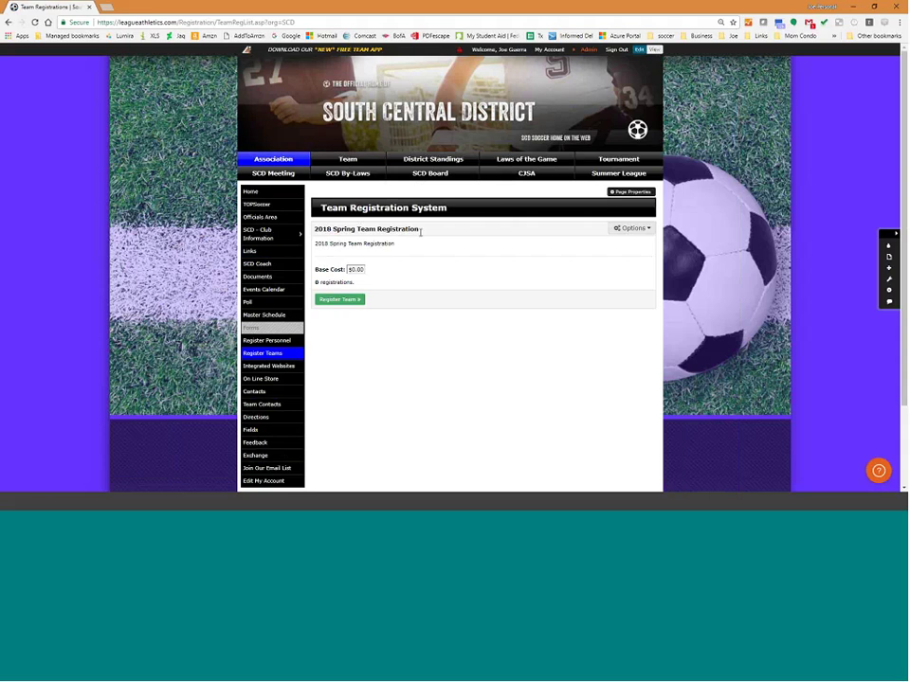
click(344, 303)
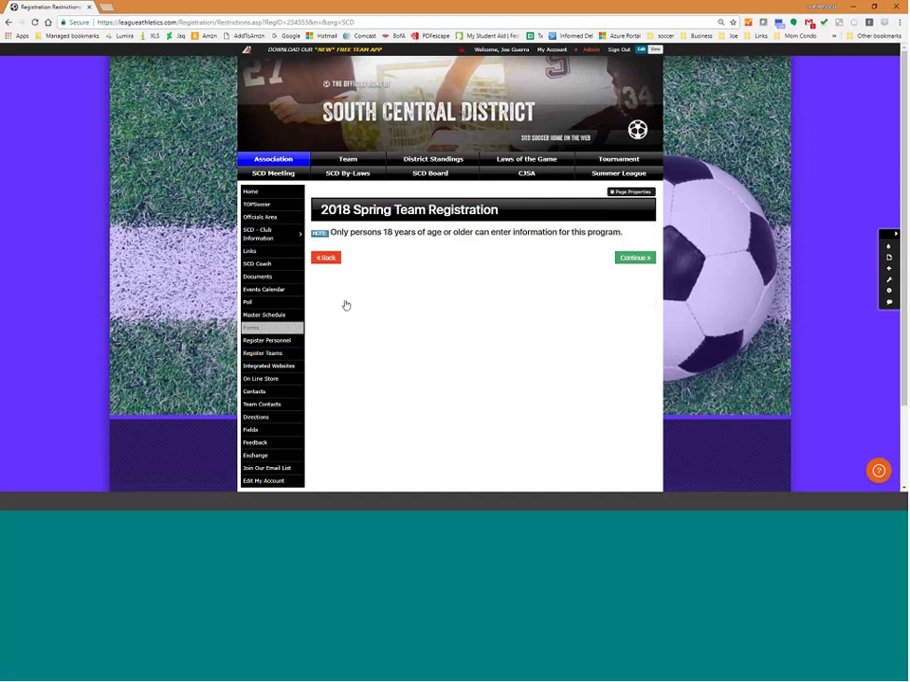
click(630, 258)
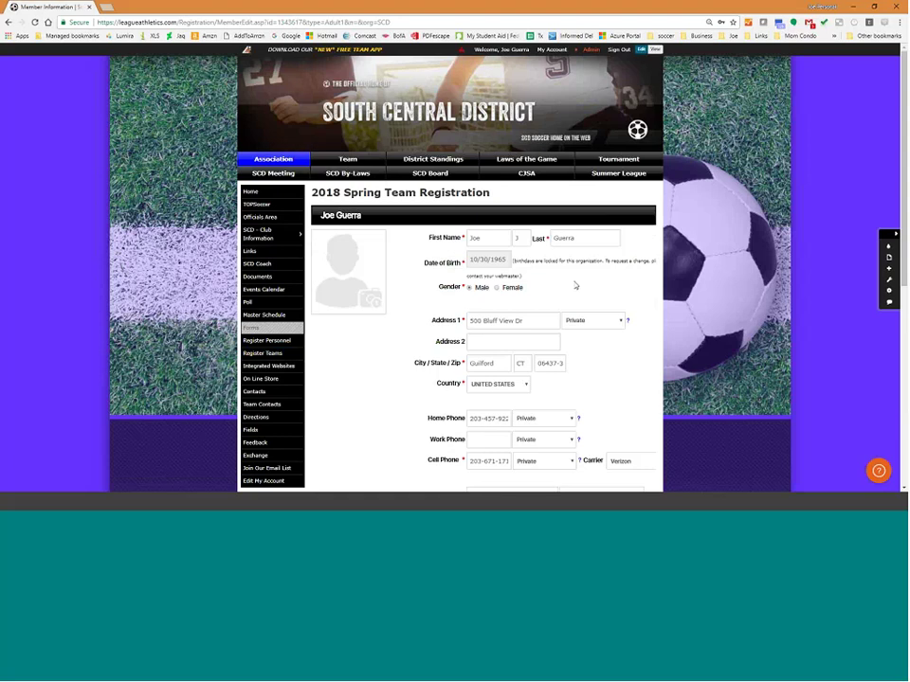
Step: Review the prefilled member contact information and submit it without changes
scroll(576, 286, down, 1)
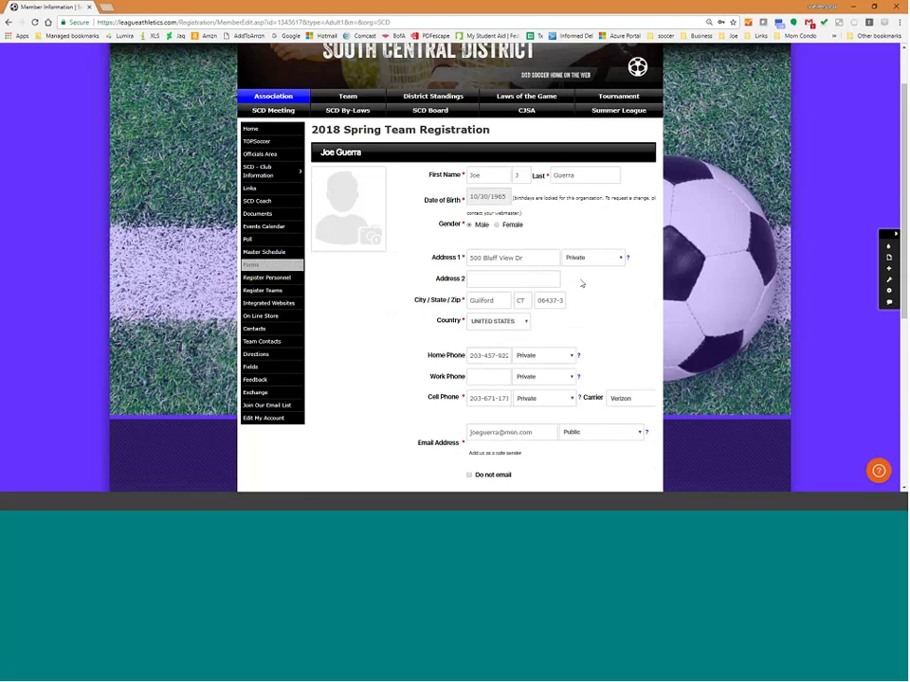
scroll(582, 283, down, 5)
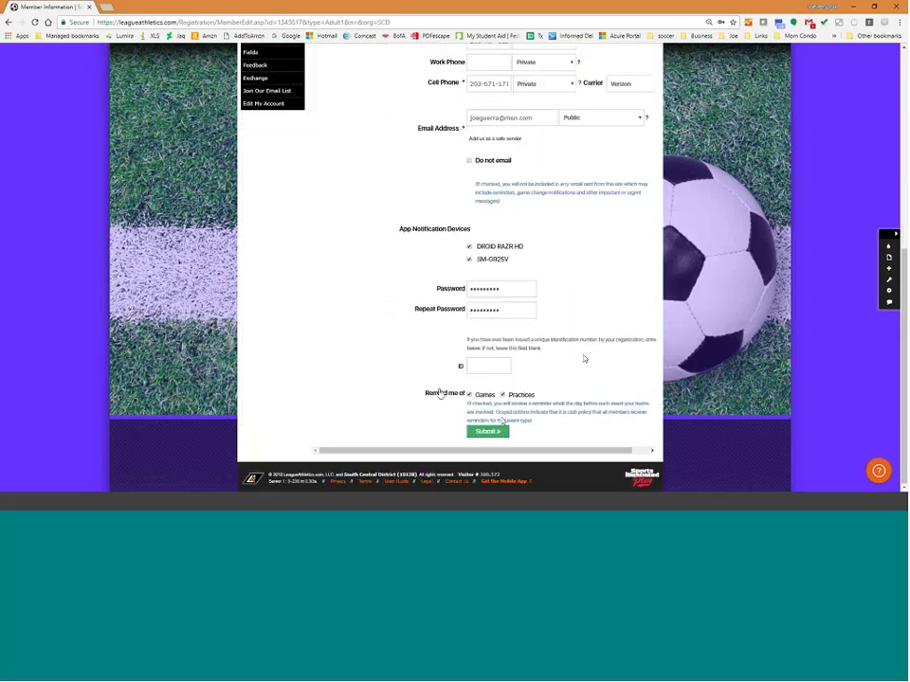
click(492, 436)
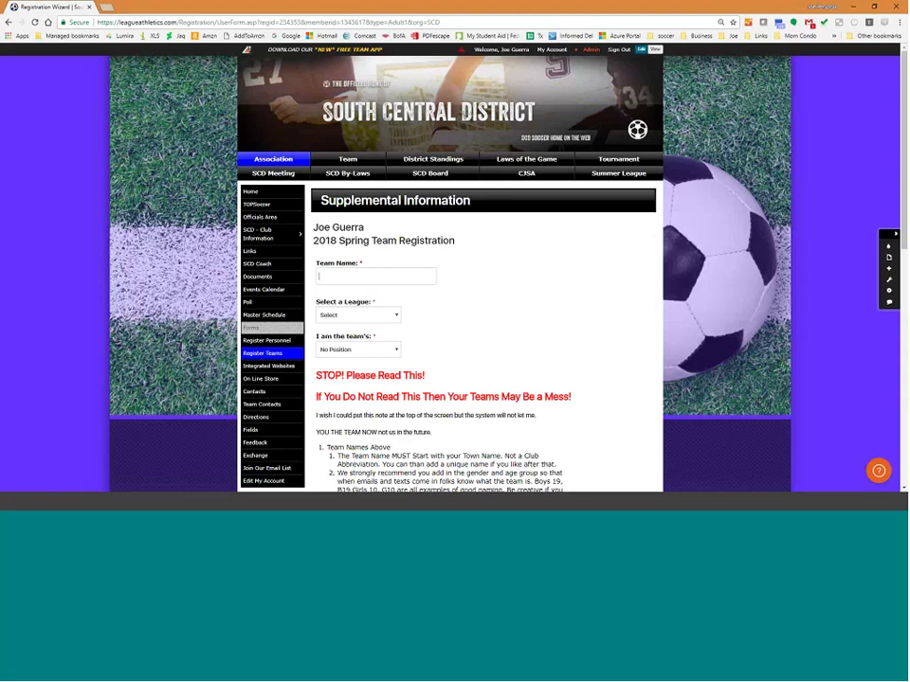
Step: Review the team naming instructions and enter Guilford Lightning Girls 19 as the team name
scroll(574, 258, down, 3)
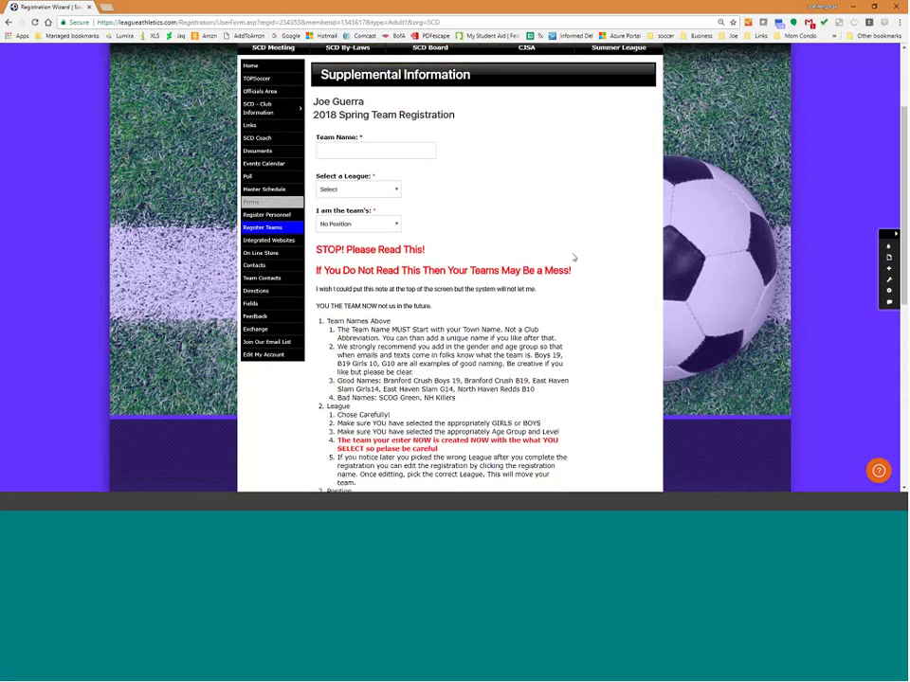
scroll(574, 258, down, 2)
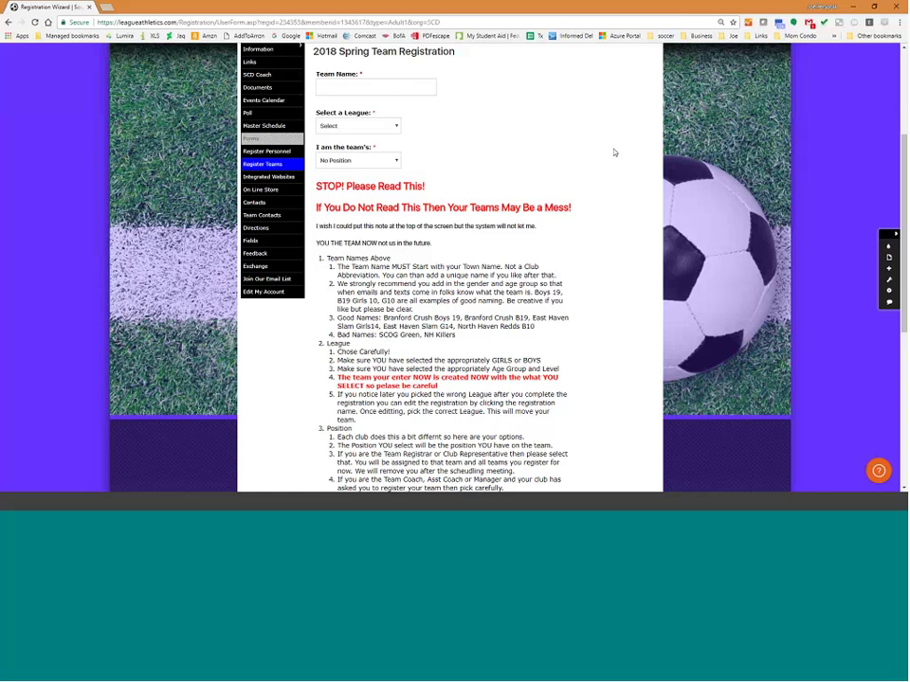
text(Guilford)
text(Light)
key(BackSpace)
text(tning Girls 19)
Step: Choose SCD U19 Girls Comp A as the team's league
click(386, 131)
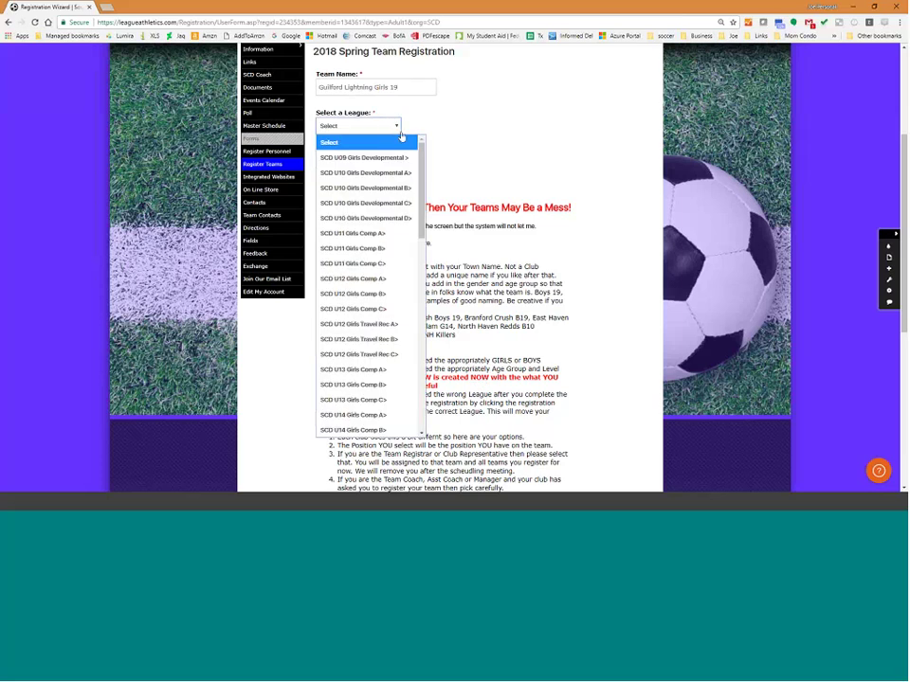
drag(423, 160, 409, 245)
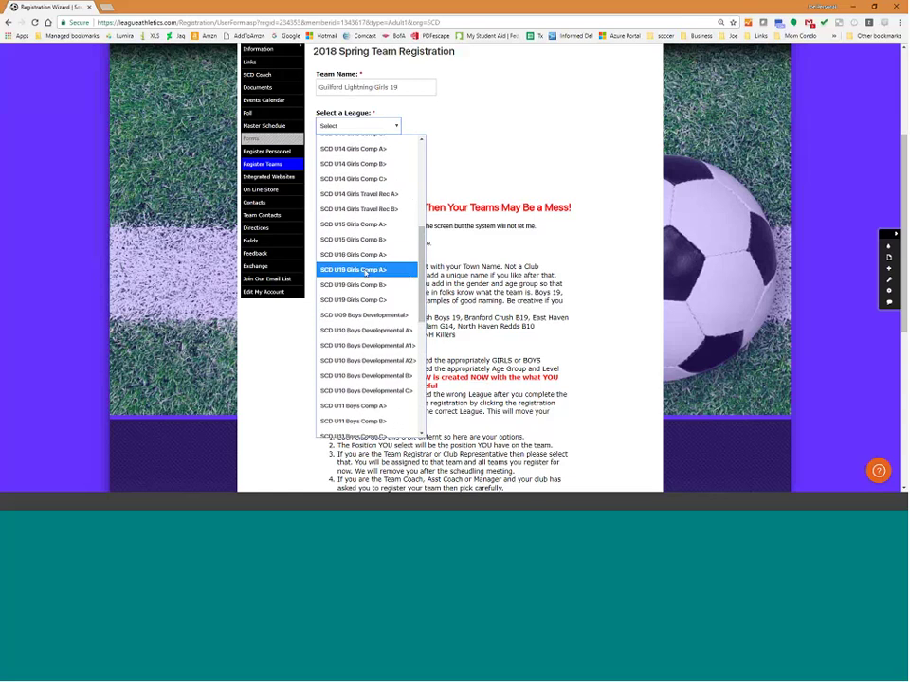
click(366, 270)
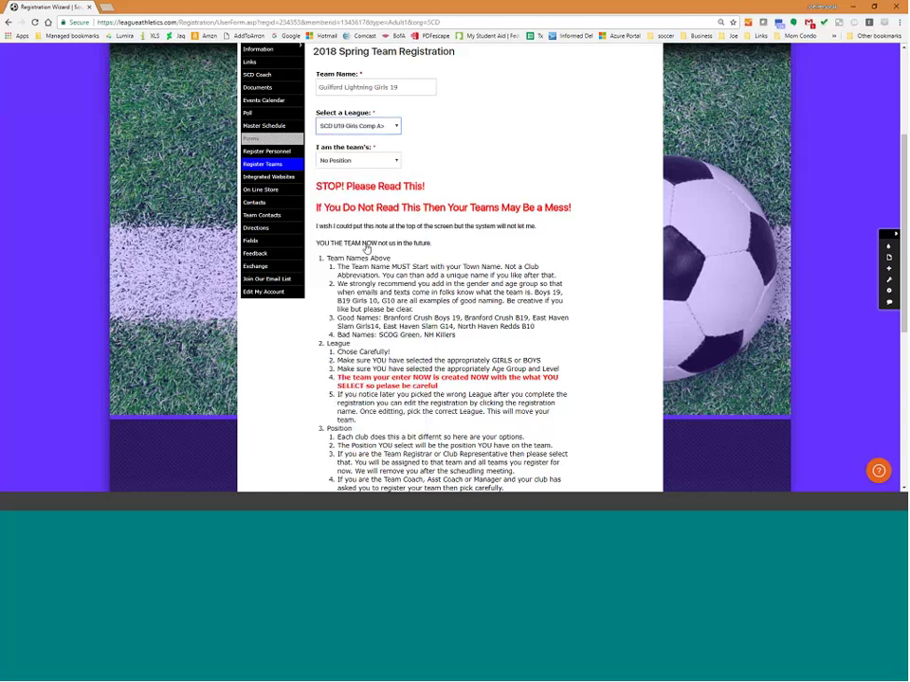
Step: Review the position instructions and set the registrant's role on the team to Team Registrar
click(374, 163)
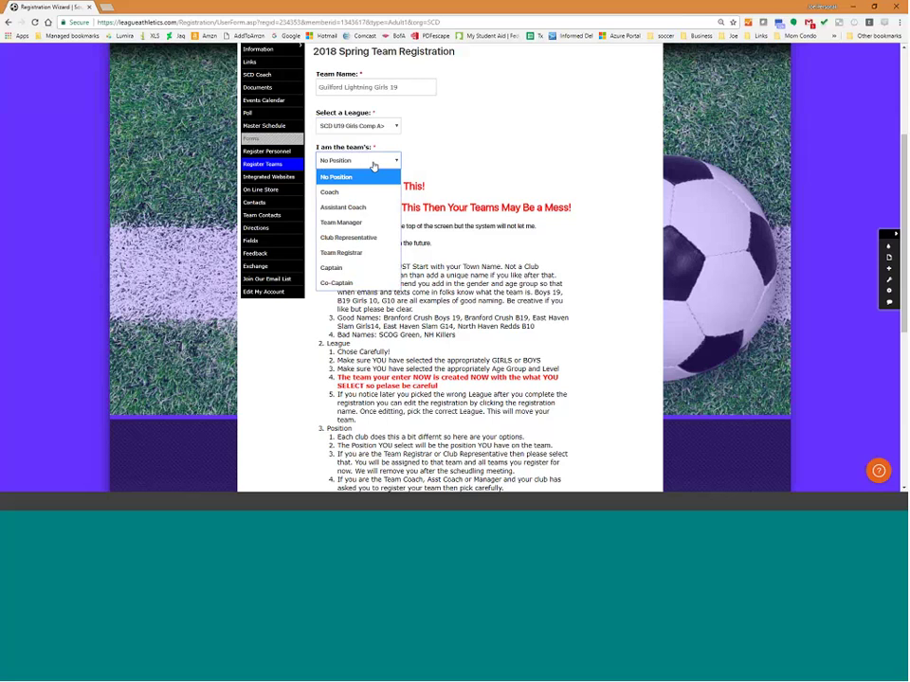
click(376, 453)
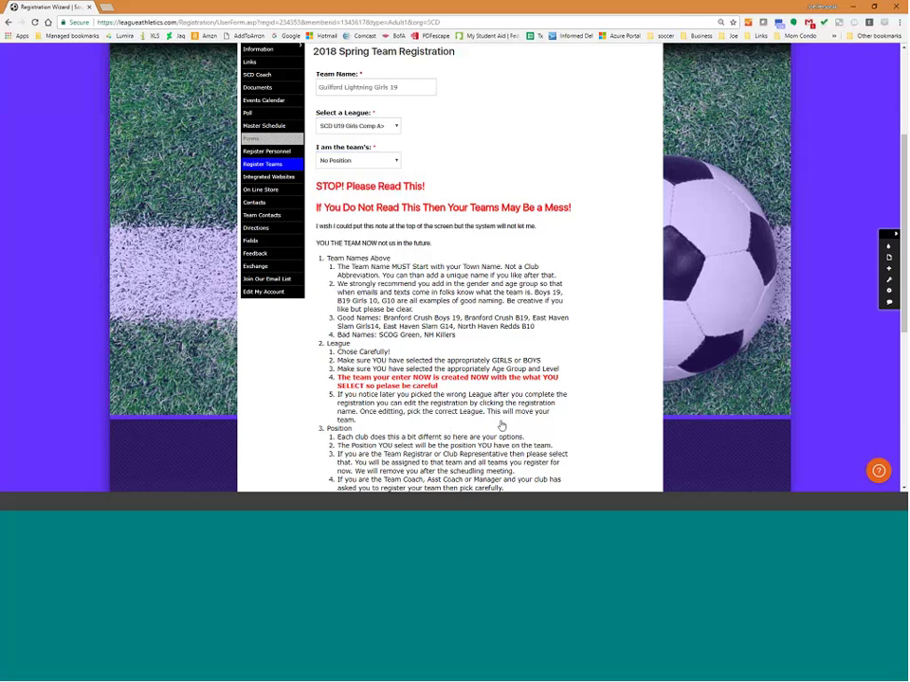
scroll(503, 425, down, 1)
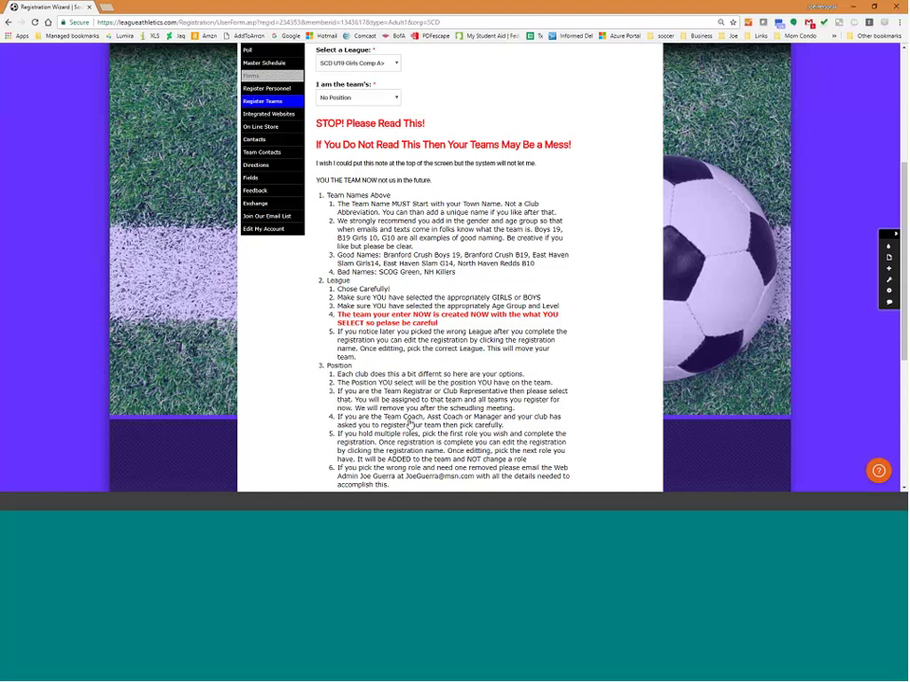
click(372, 101)
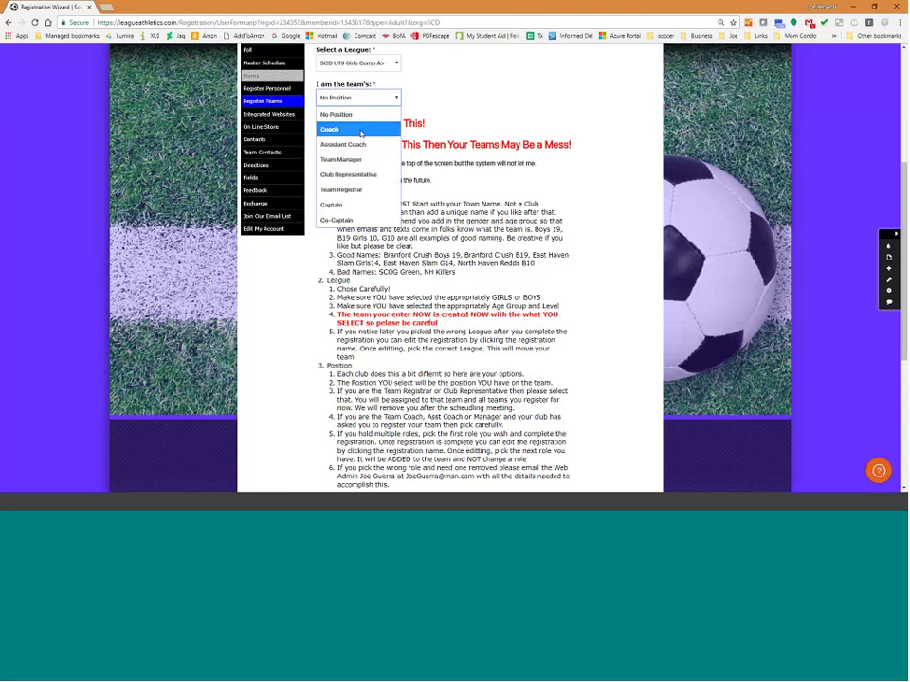
click(354, 191)
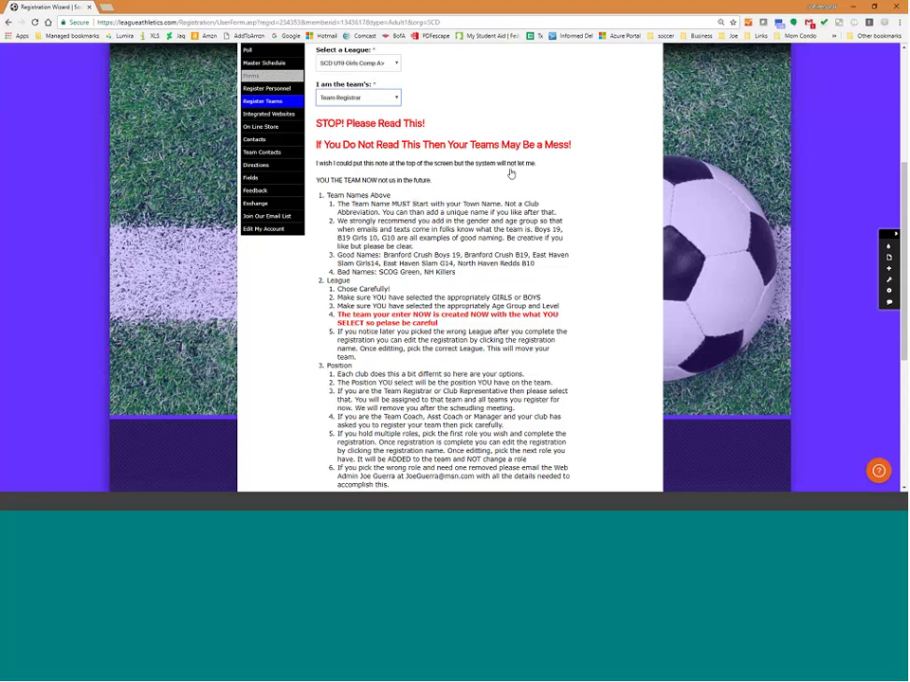
Step: Look through the available clubs and select Soccer Club of Guilford as the team's club
scroll(511, 174, down, 4)
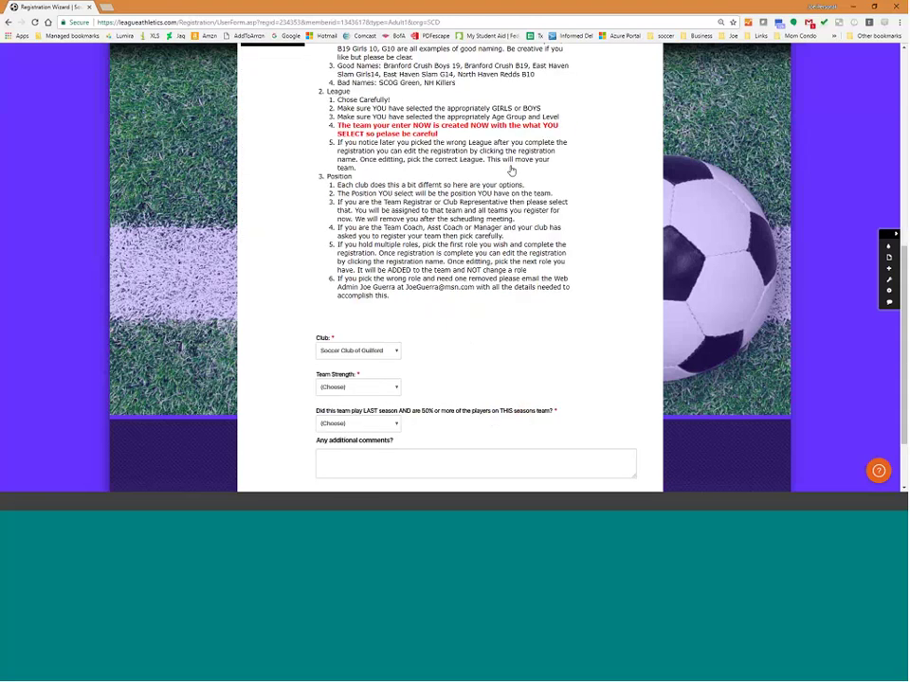
scroll(519, 170, up, 2)
scroll(357, 292, down, 3)
click(357, 290)
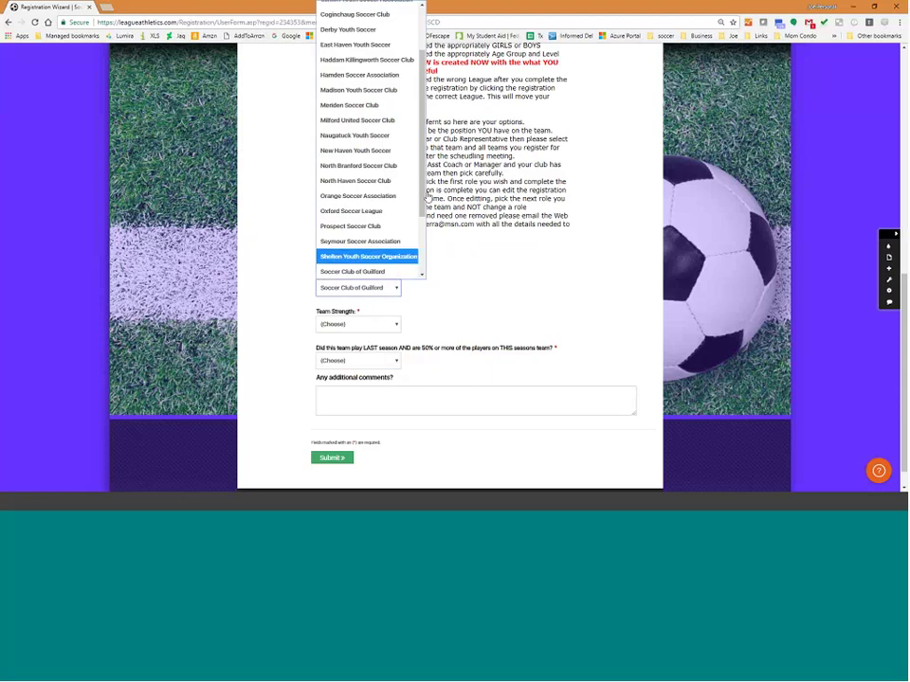
scroll(371, 248, down, 2)
click(370, 245)
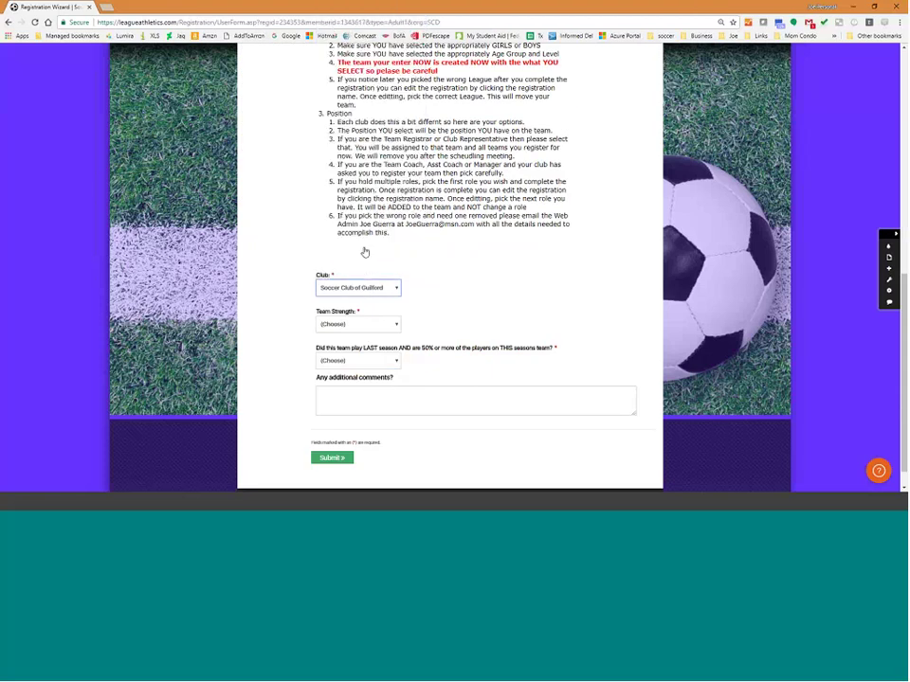
click(390, 294)
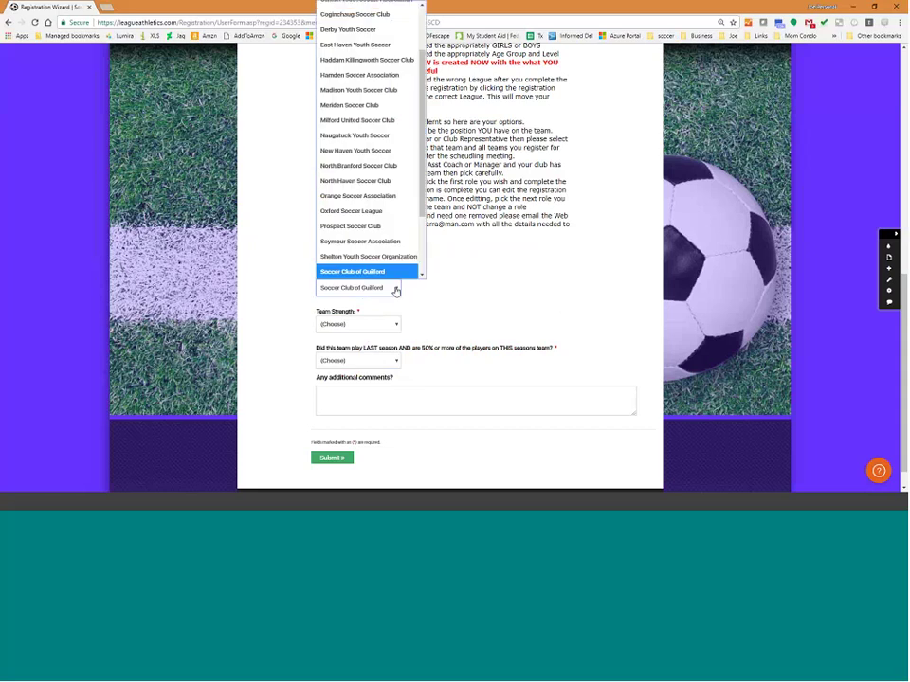
click(383, 272)
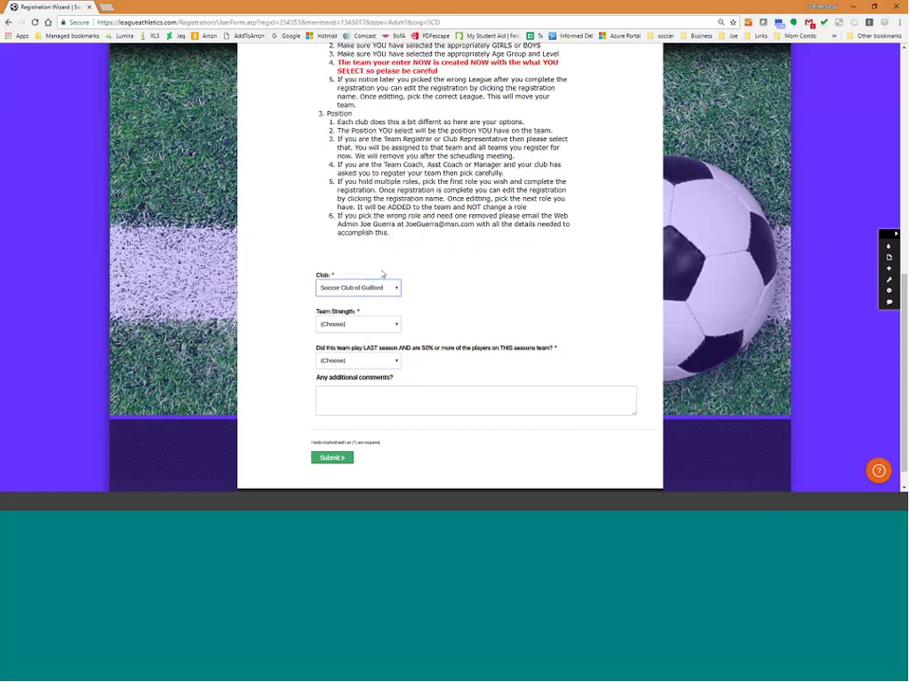
Step: Try Other as the club to bring up the sponsoring club question, and set the club back to Soccer Club of Guilford
click(386, 288)
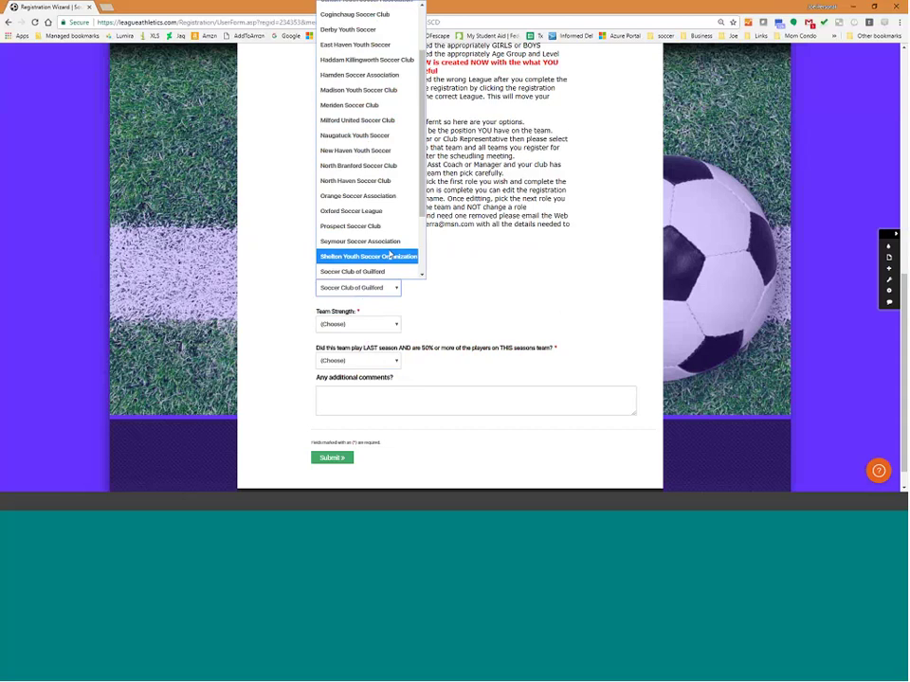
scroll(387, 256, down, 5)
click(364, 271)
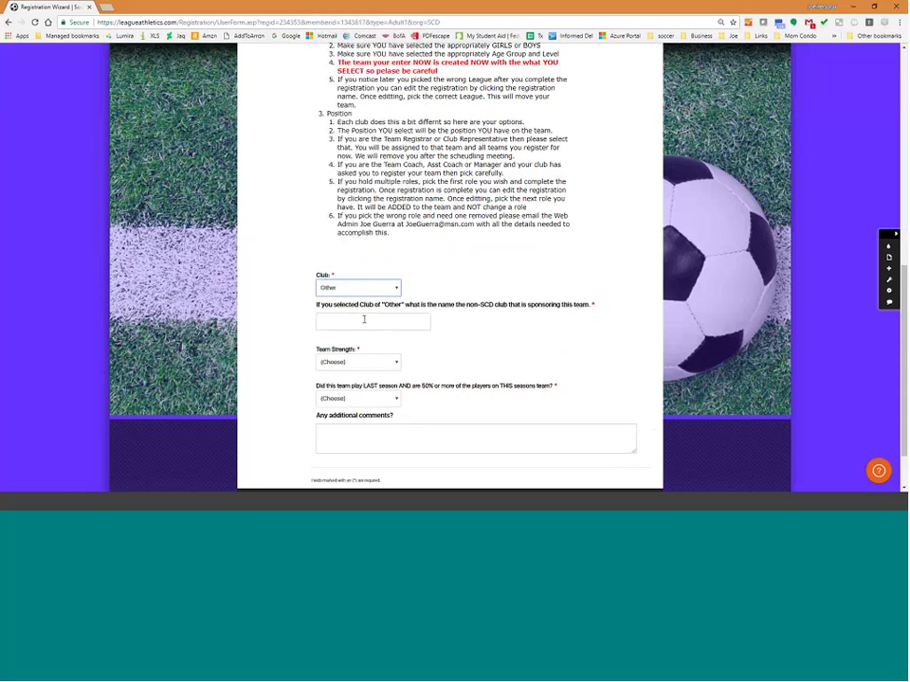
click(358, 293)
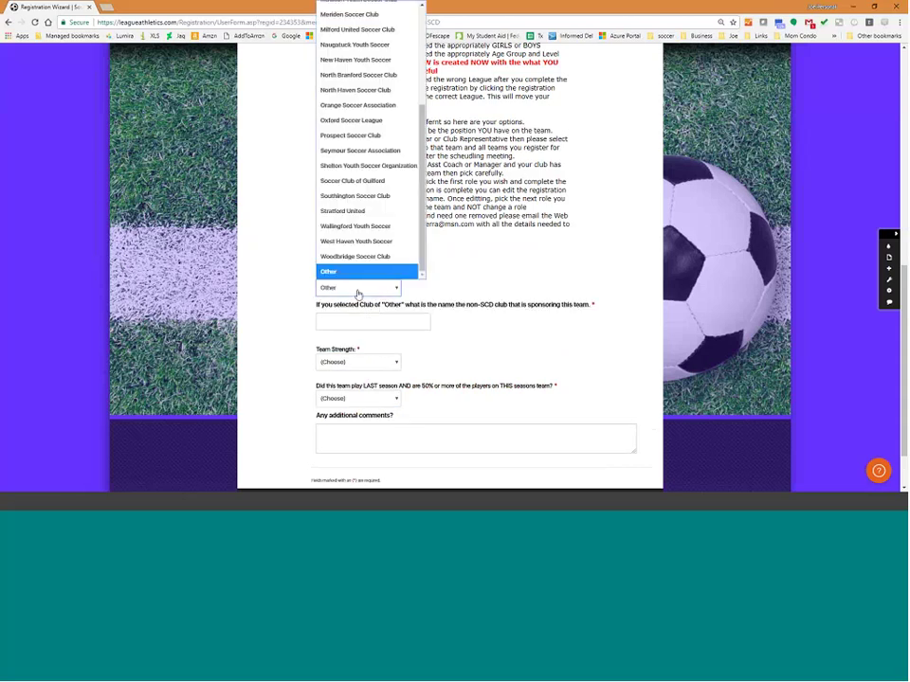
click(355, 183)
Step: Set the team strength to Very Strong and answer Yes to having played last season with at least 50% of the players
click(380, 327)
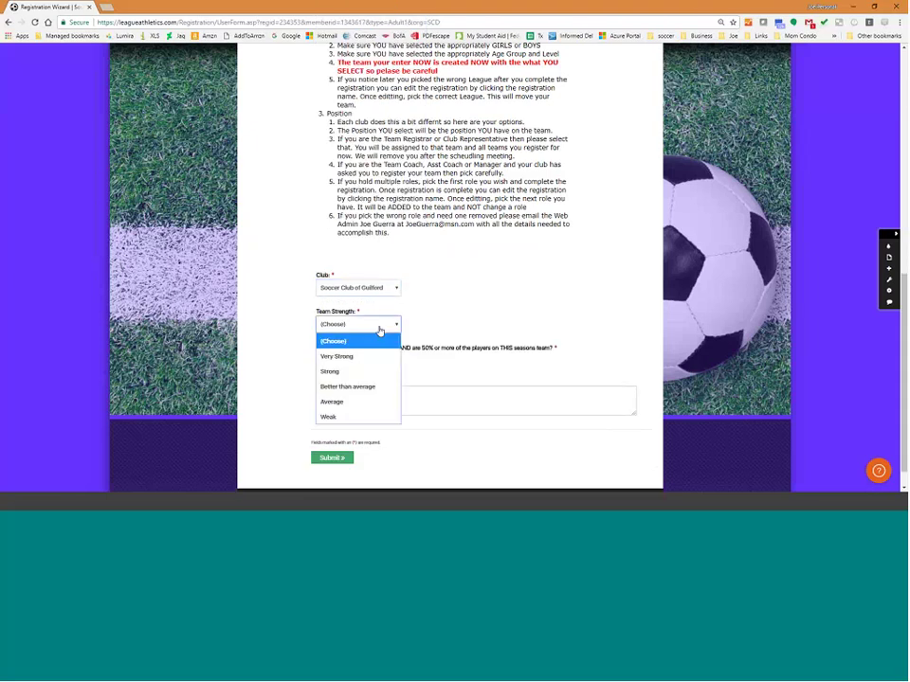
click(379, 356)
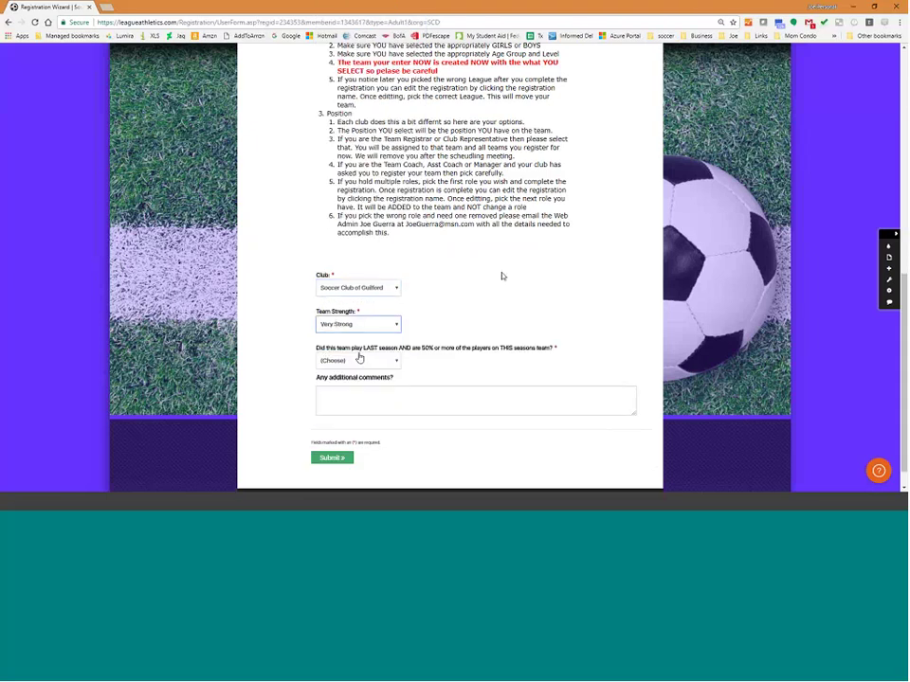
scroll(354, 340, down, 1)
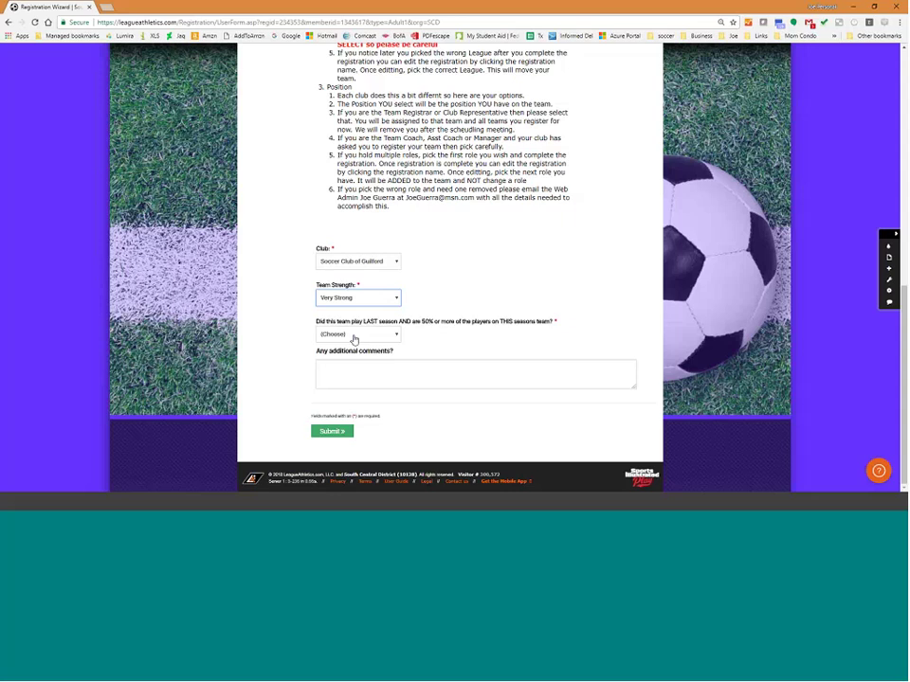
click(354, 337)
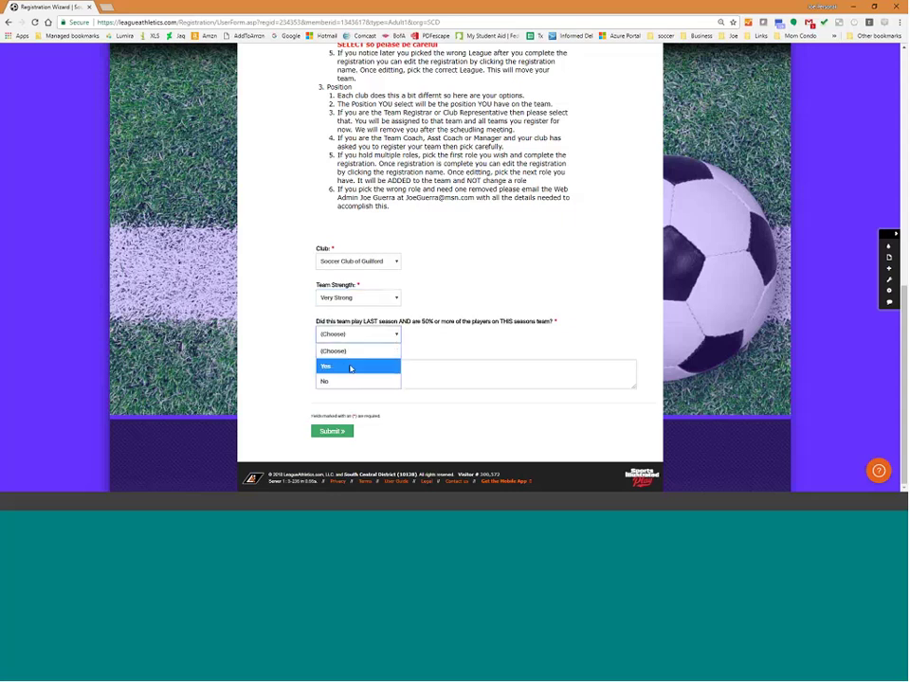
click(350, 367)
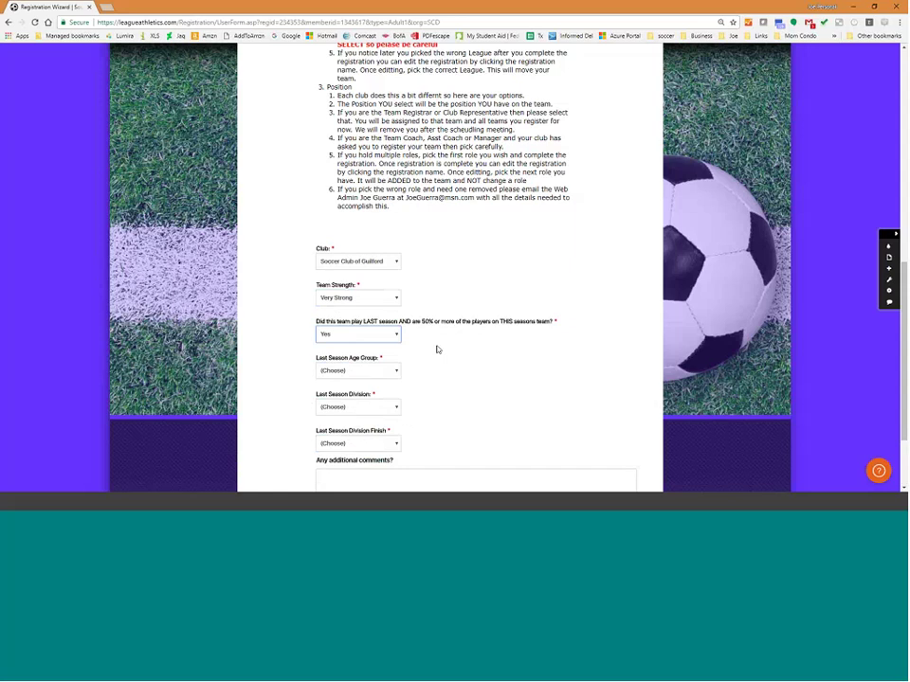
Step: Set the last season age group to 19U and the last season division to Comp A
click(333, 373)
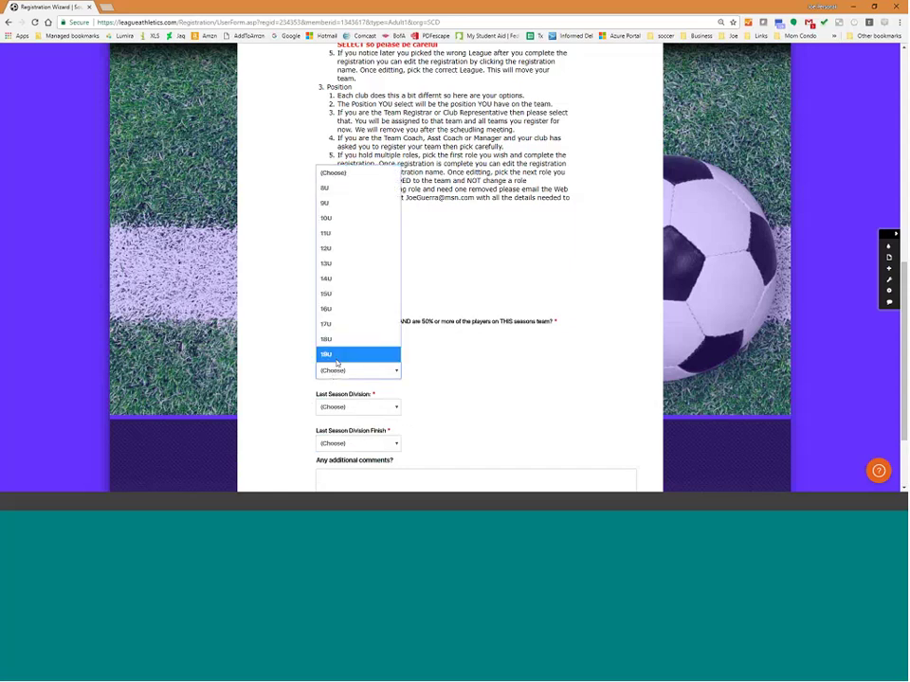
click(326, 353)
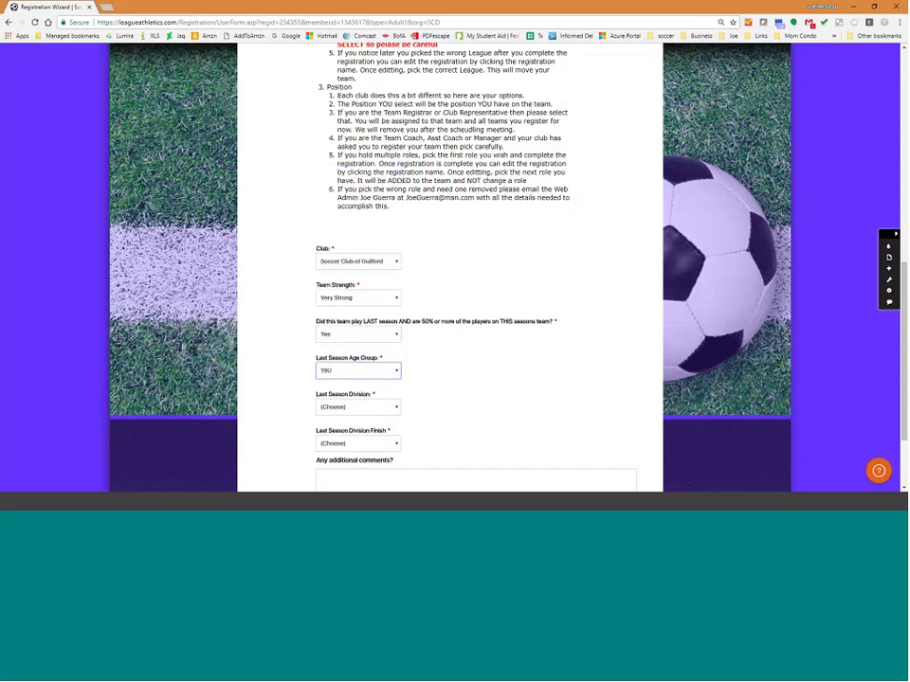
click(353, 407)
click(349, 284)
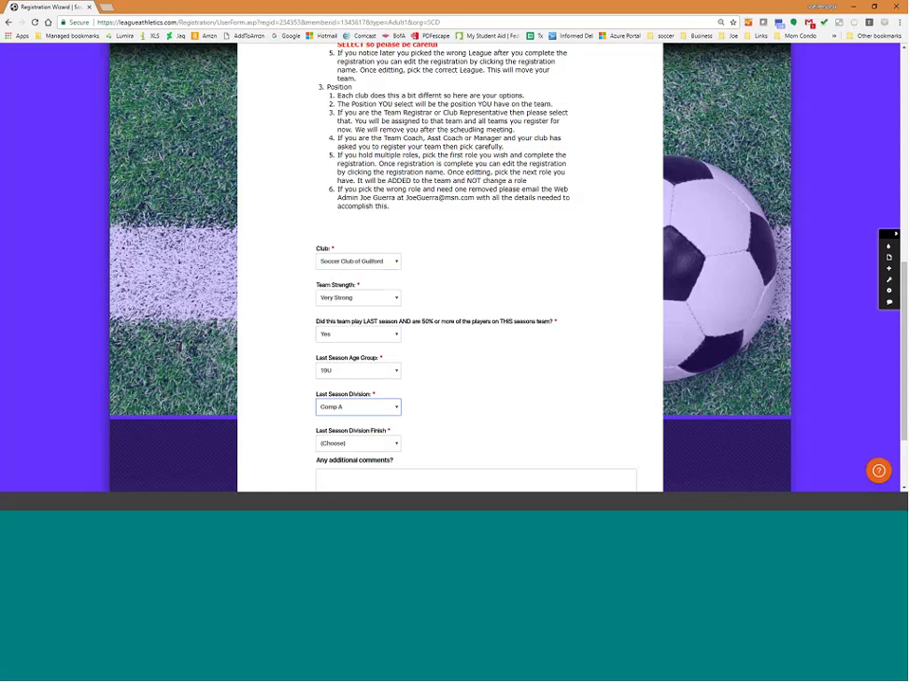
Step: Duplicate the registration form page in a second browser tab
right_click(58, 9)
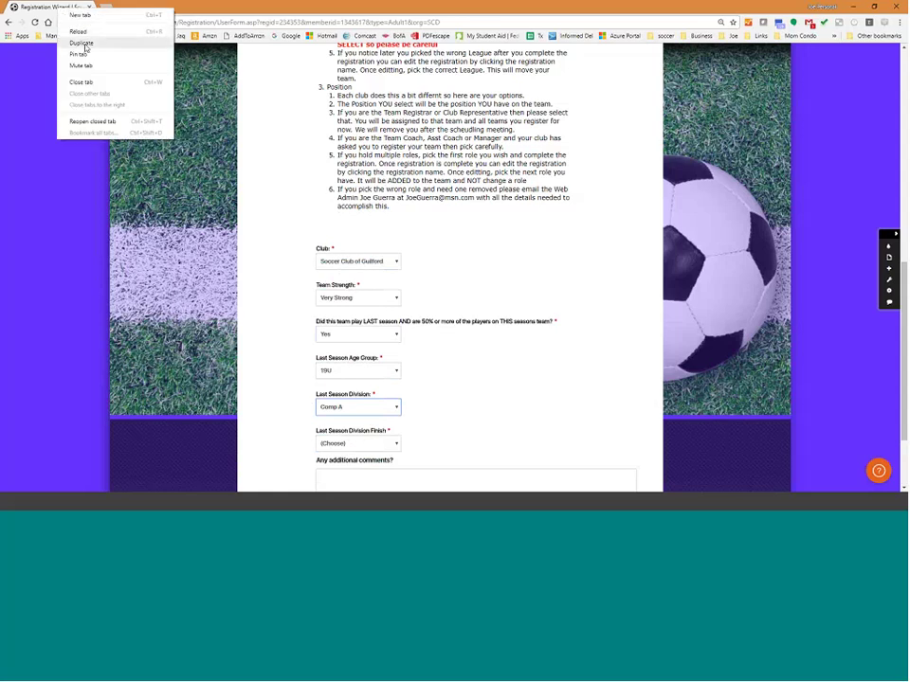
click(84, 44)
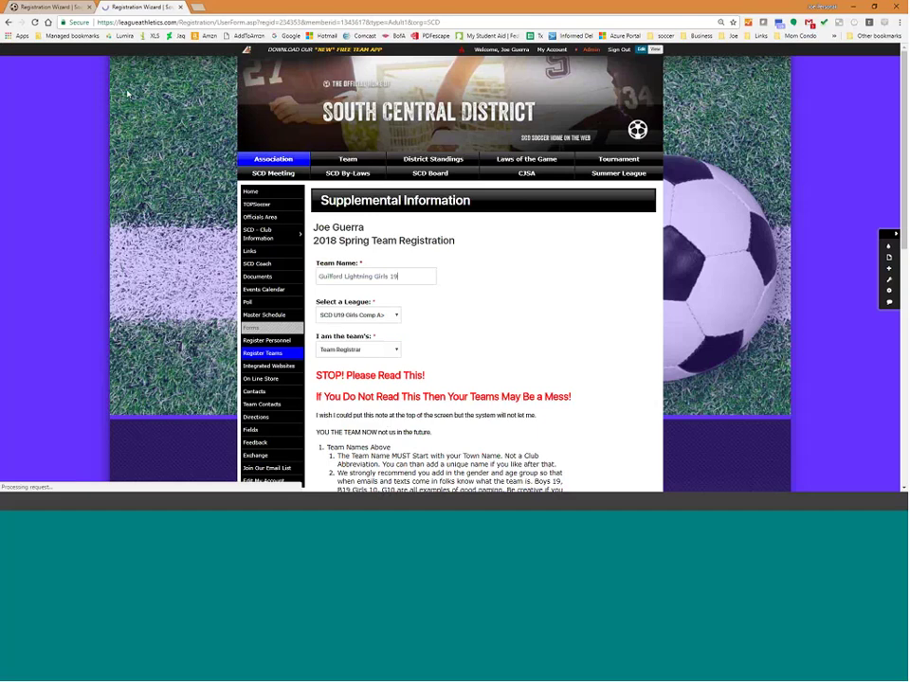
Step: Look up the 2017 SCD Spring Season standings for the SCD U19 Girls Comp A league
click(349, 163)
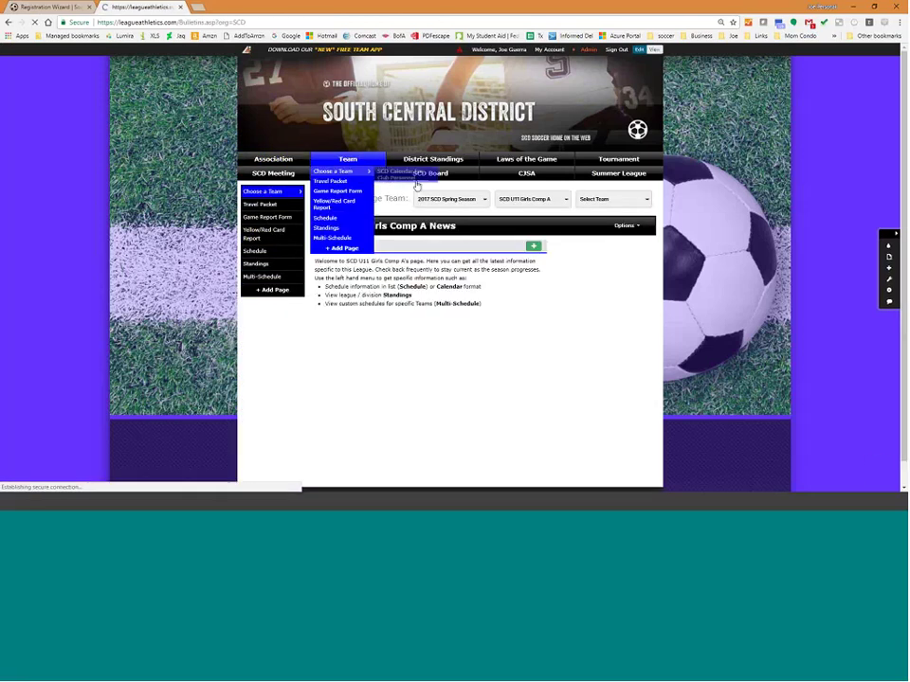
click(433, 201)
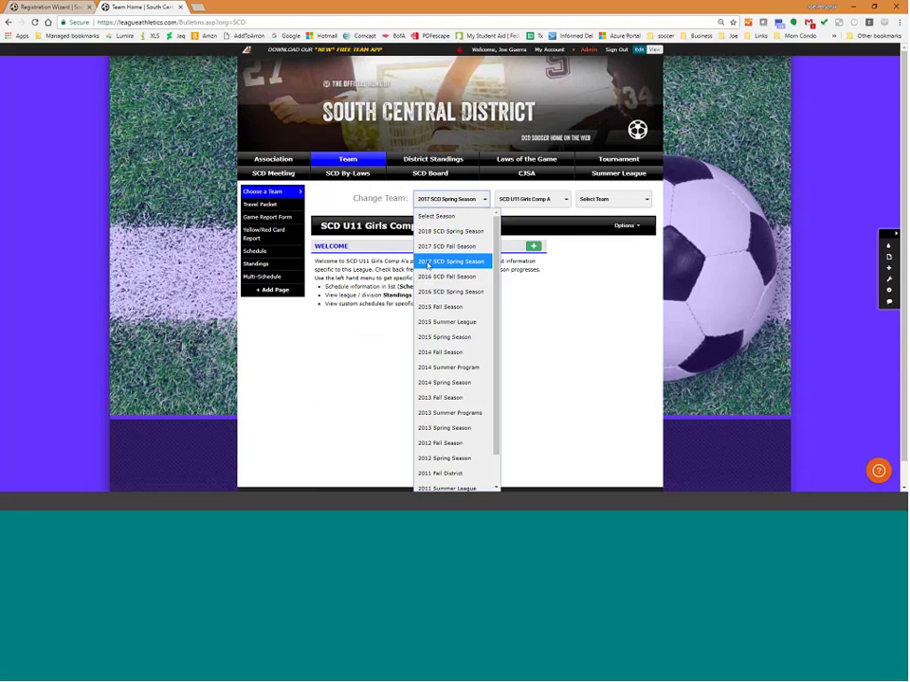
click(427, 264)
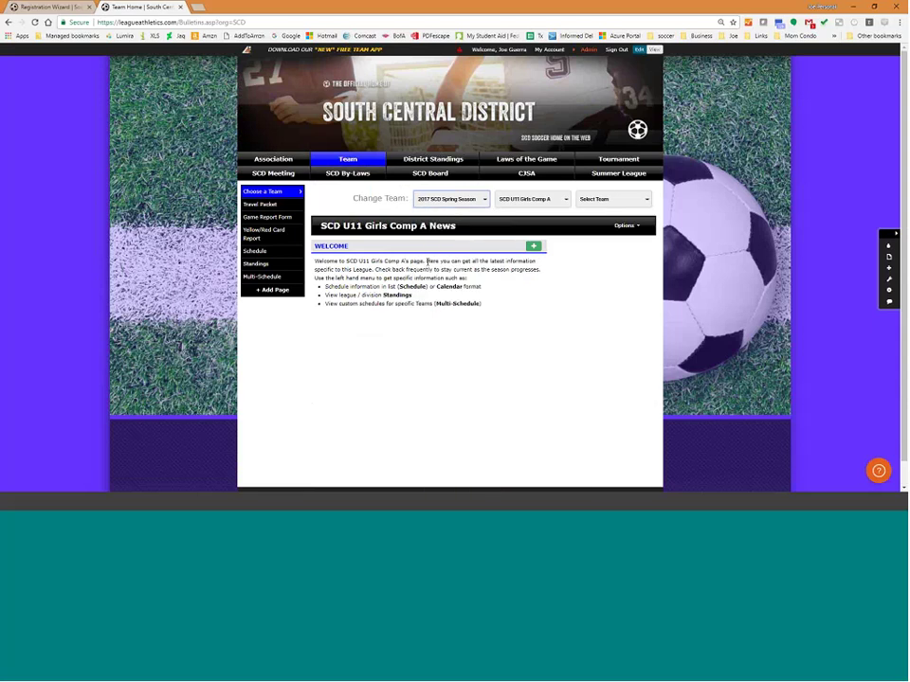
click(519, 201)
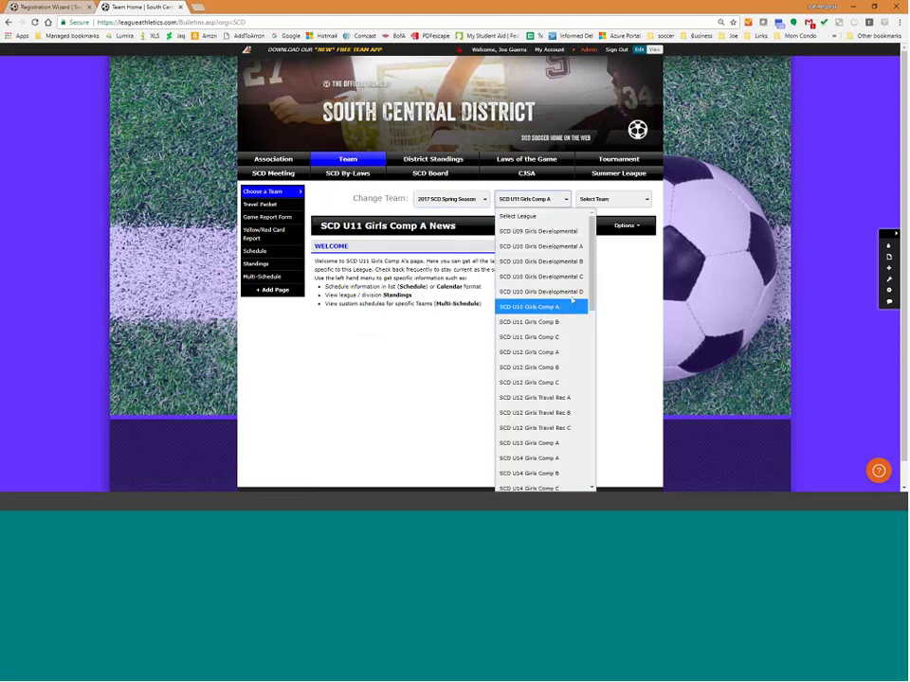
scroll(541, 313, down, 5)
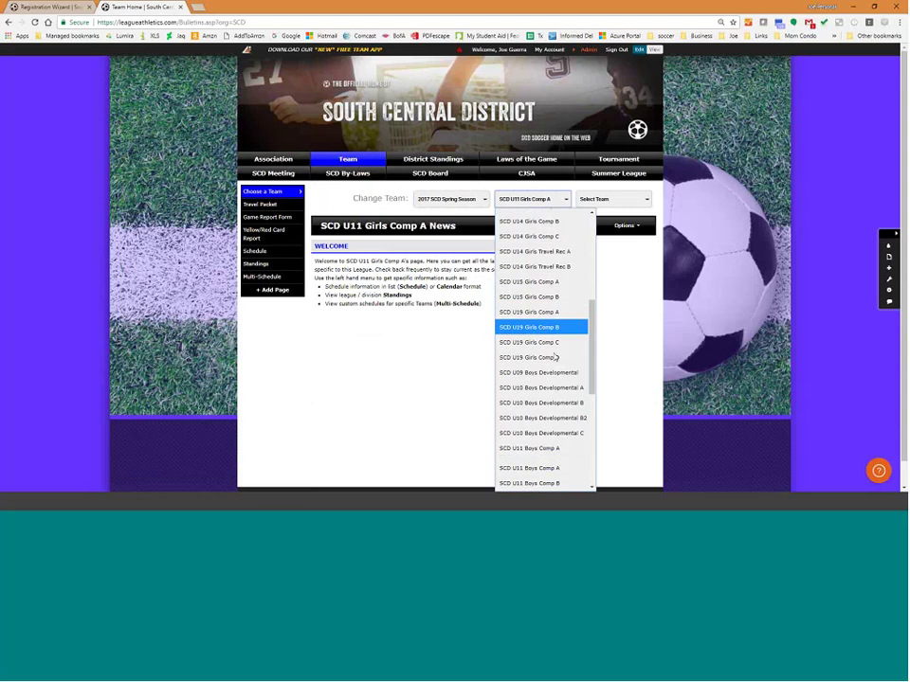
click(539, 313)
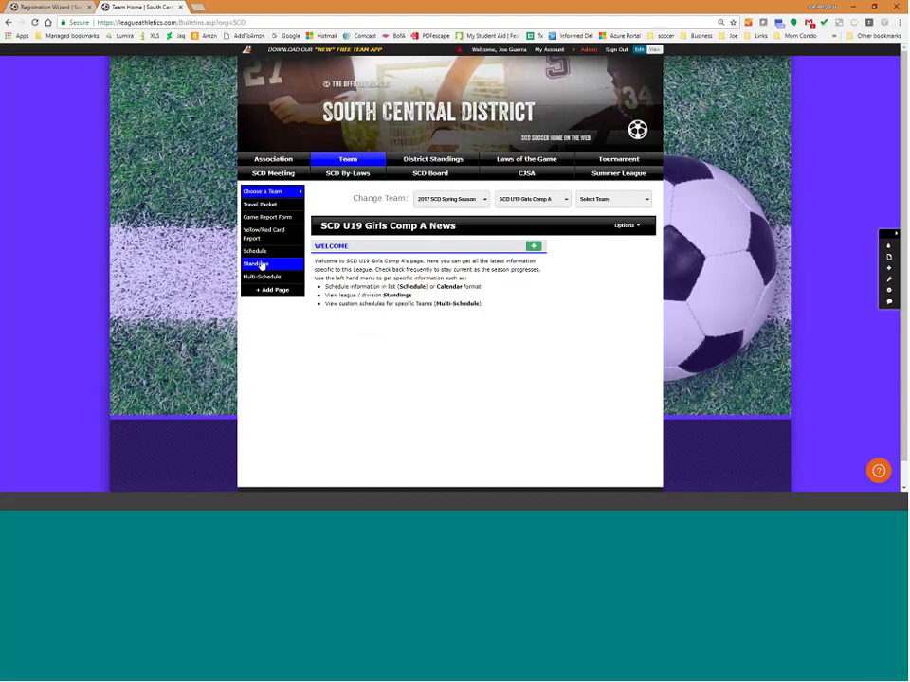
click(261, 266)
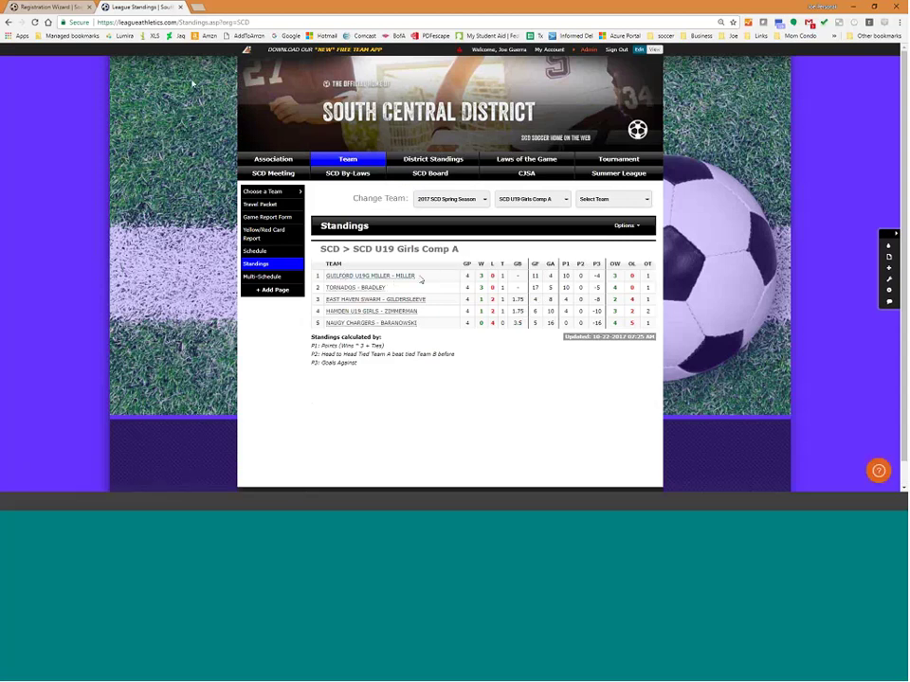
Step: Return to the registration form and set the last season division finish to 1st
click(47, 6)
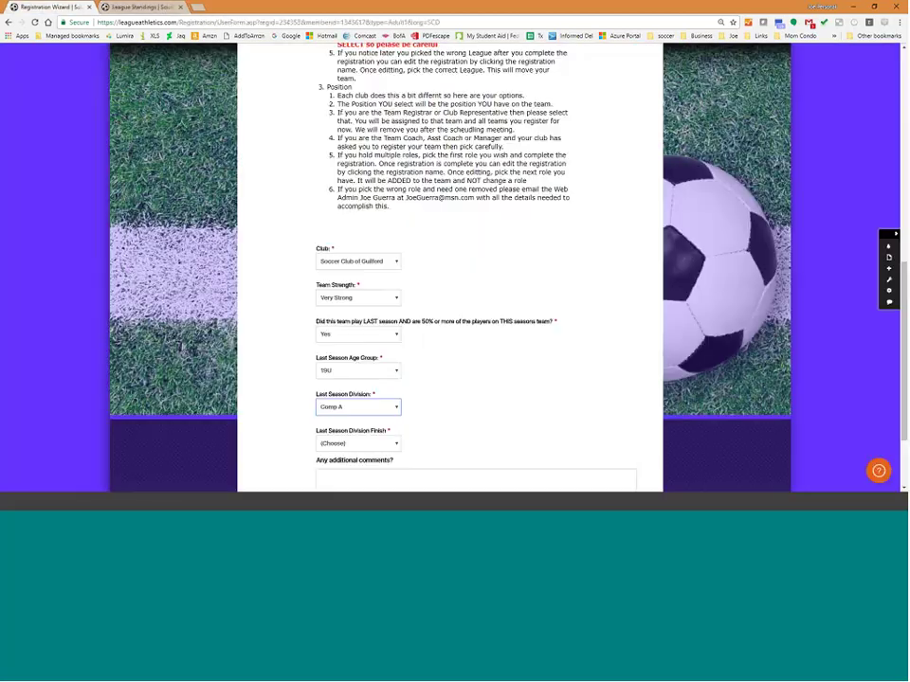
click(363, 446)
click(332, 291)
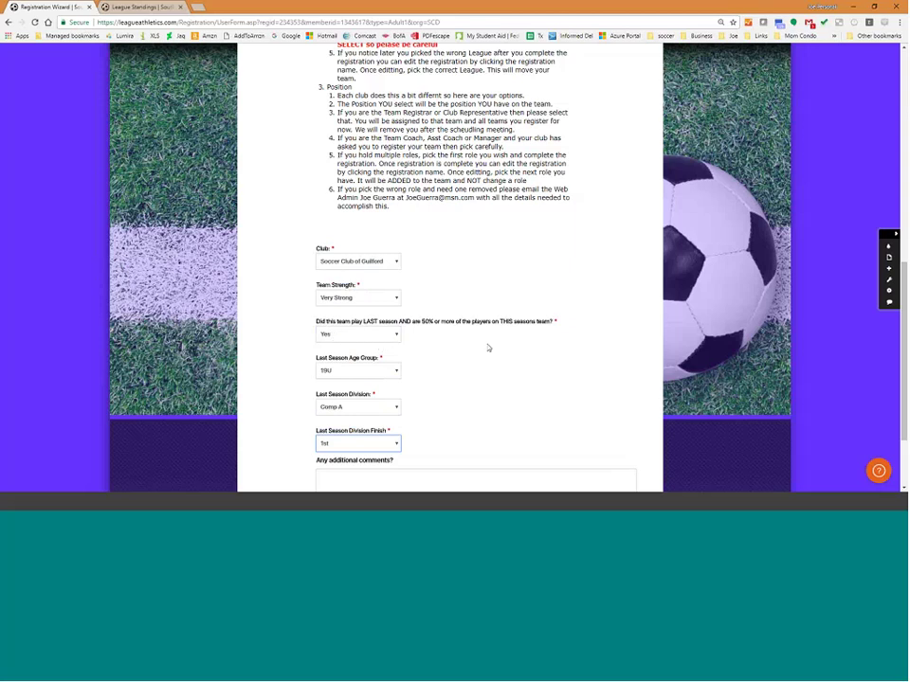
scroll(416, 414, down, 1)
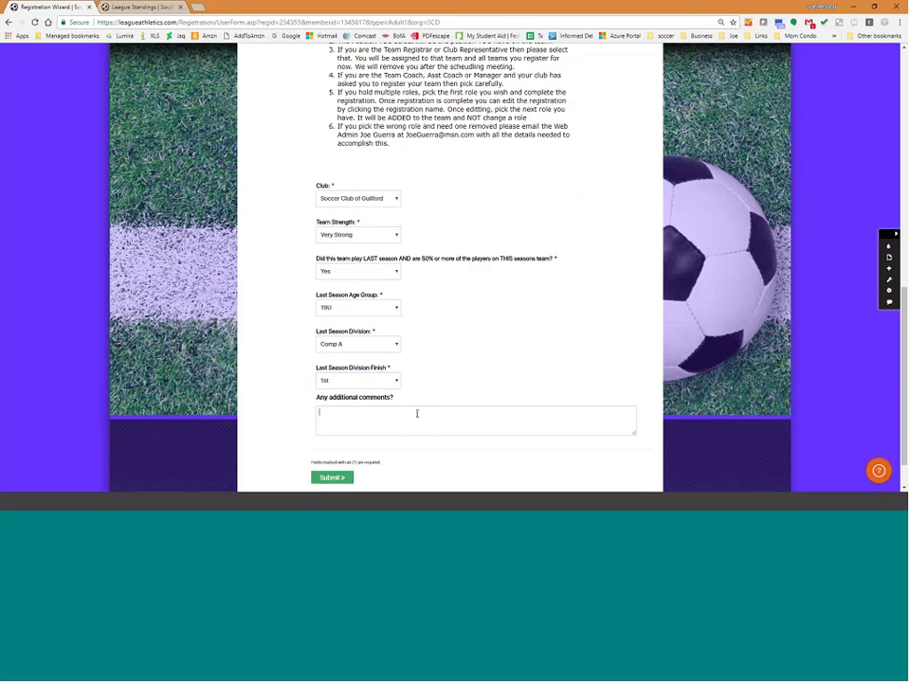
text(Ha vr a player that)
key(BackSpace)
key(BackSpace)
key(BackSpace)
key(BackSpace)
key(BackSpace)
key(BackSpace)
key(BackSpace)
key(BackSpace)
key(BackSpace)
key(BackSpace)
key(BackSpace)
key(BackSpace)
key(BackSpace)
key(BackSpace)
key(BackSpace)
key(BackSpace)
key(BackSpace)
key(BackSpace)
Step: Submit and complete the team registration, and check the team's listing under SCD U19 Girls Comp A
click(333, 478)
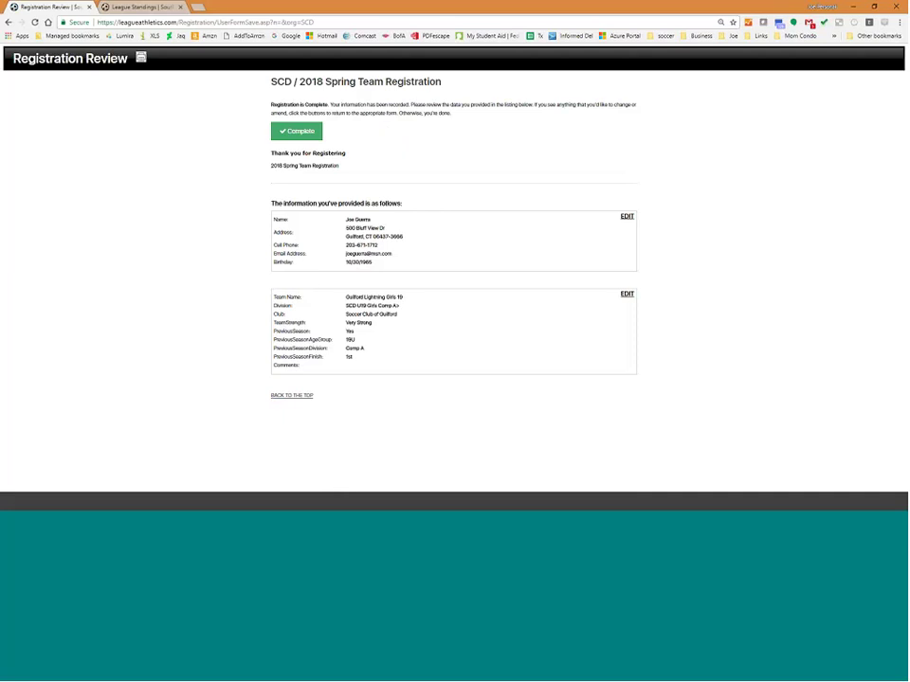
click(291, 136)
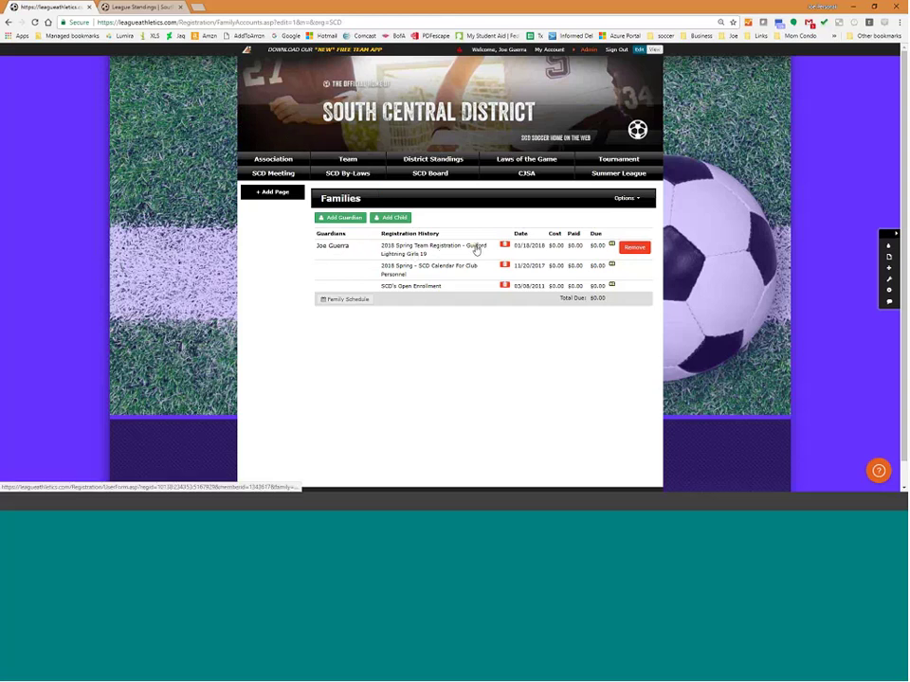
mouse_move(364, 161)
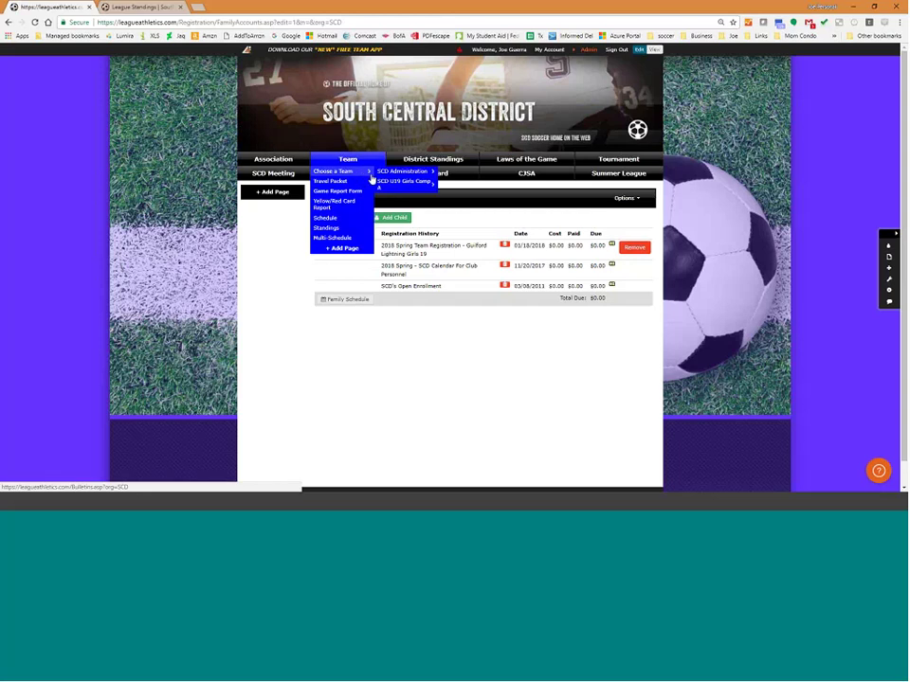
mouse_move(396, 186)
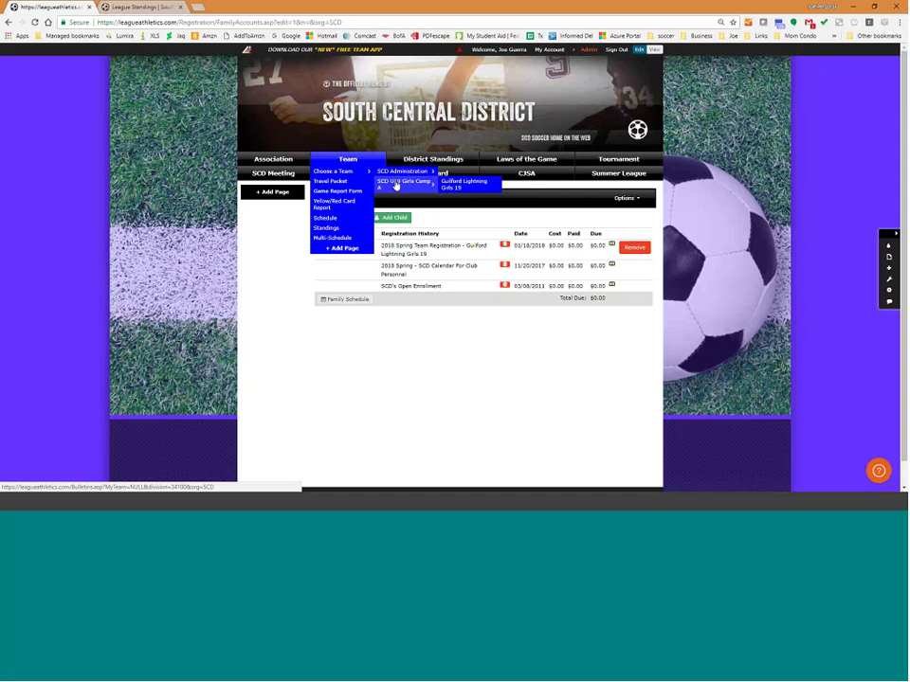
Step: Start another 2018 Spring Team Registration and continue past the age restriction notice to the form
mouse_move(273, 159)
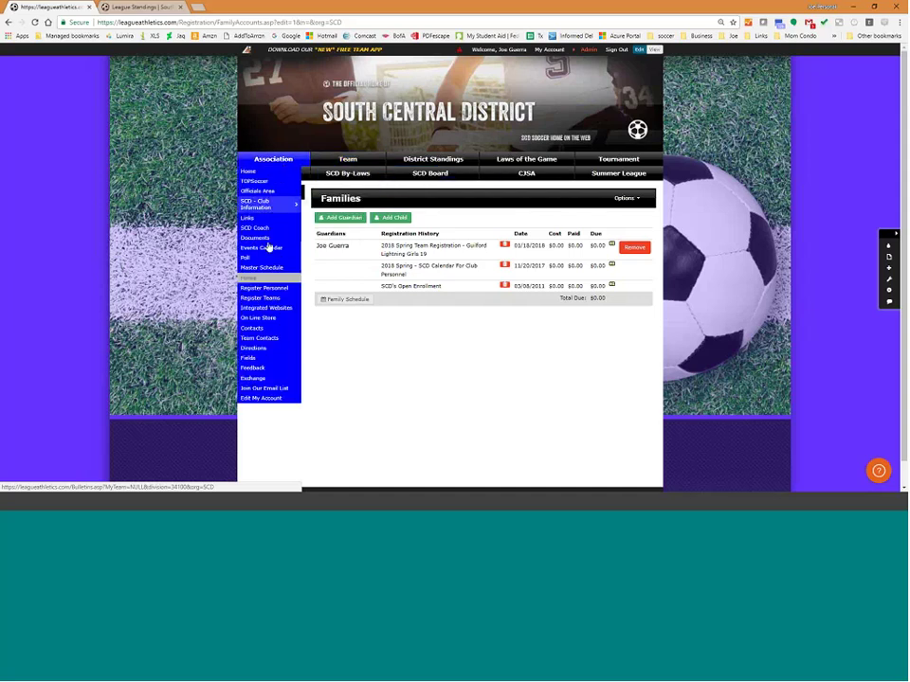
click(264, 300)
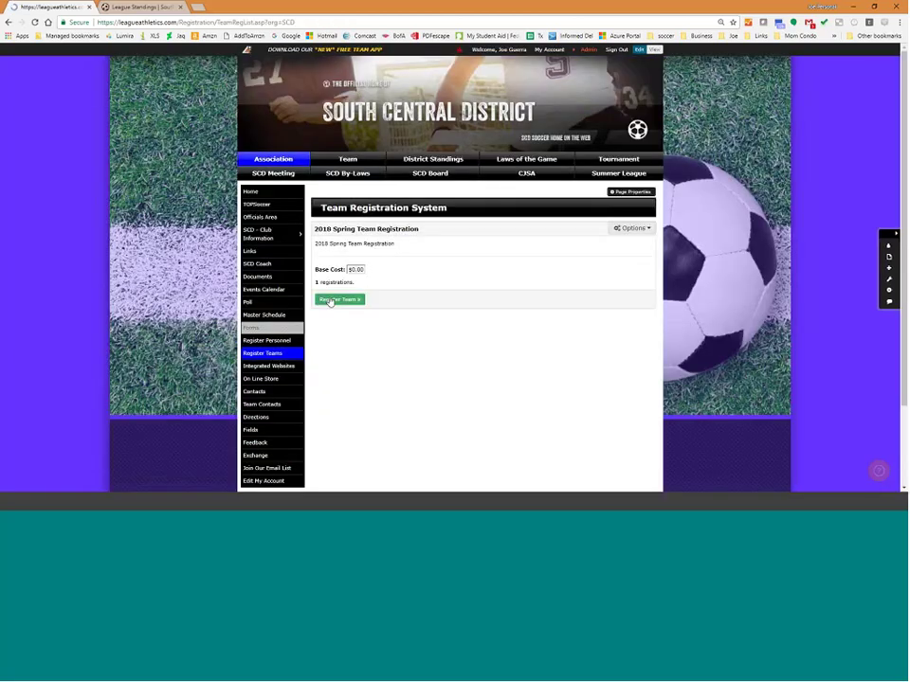
click(331, 299)
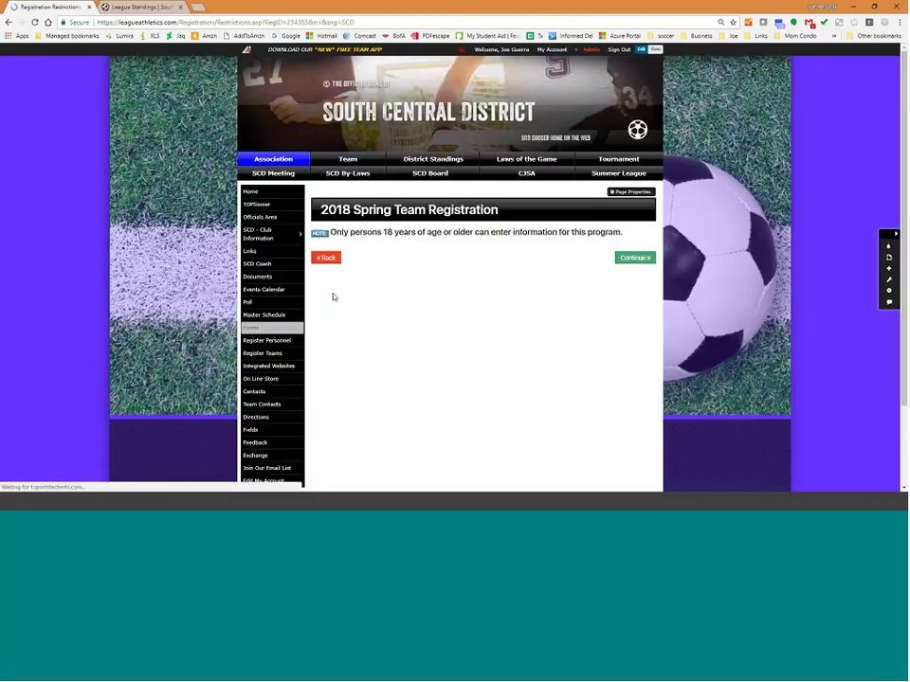
click(623, 258)
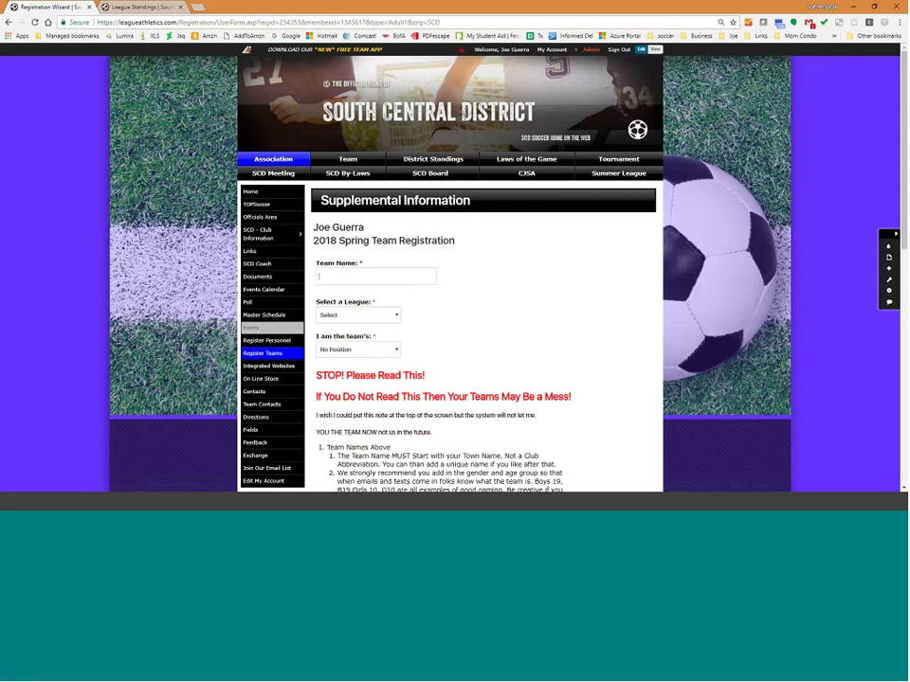
Step: Enter Guilford Sparrows Girls 10U as the team name and select the SCD U11 Girls Comp B league
text(Gui)
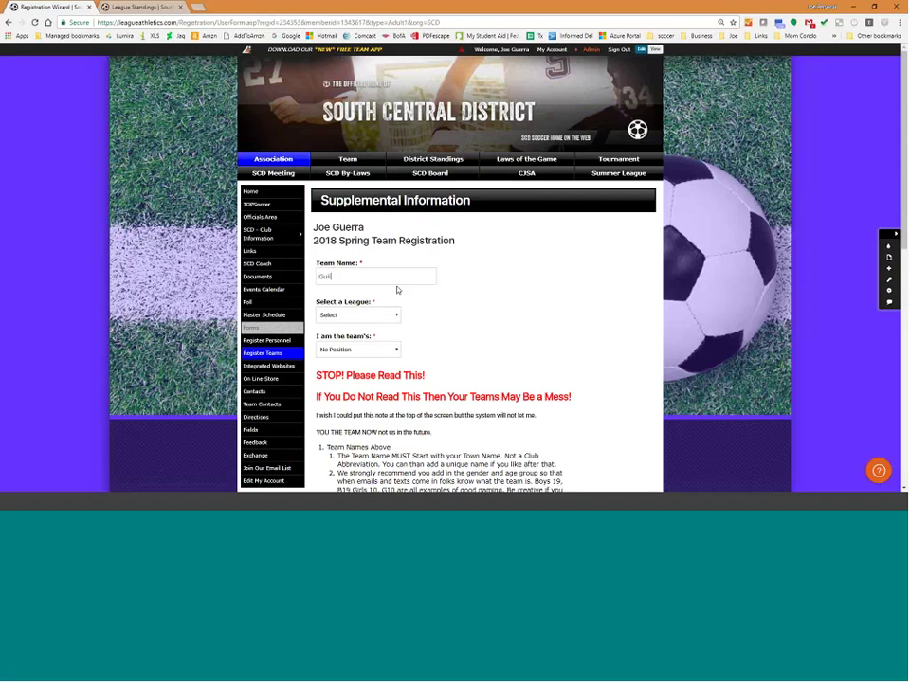
text(lford sp)
key(BackSpace)
key(BackSpace)
text(Sparrows Girls 10U)
click(362, 318)
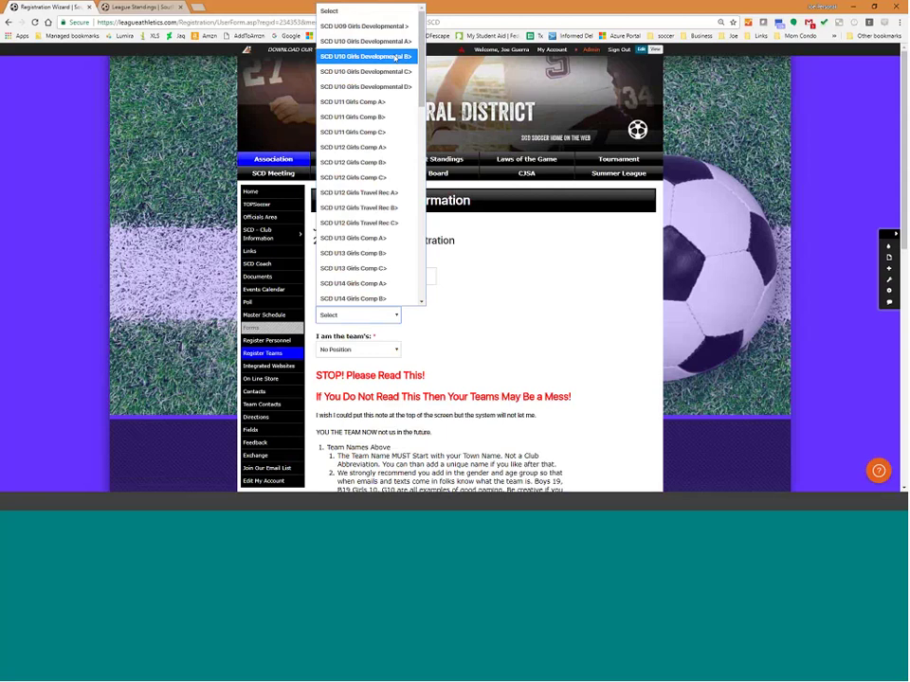
click(370, 116)
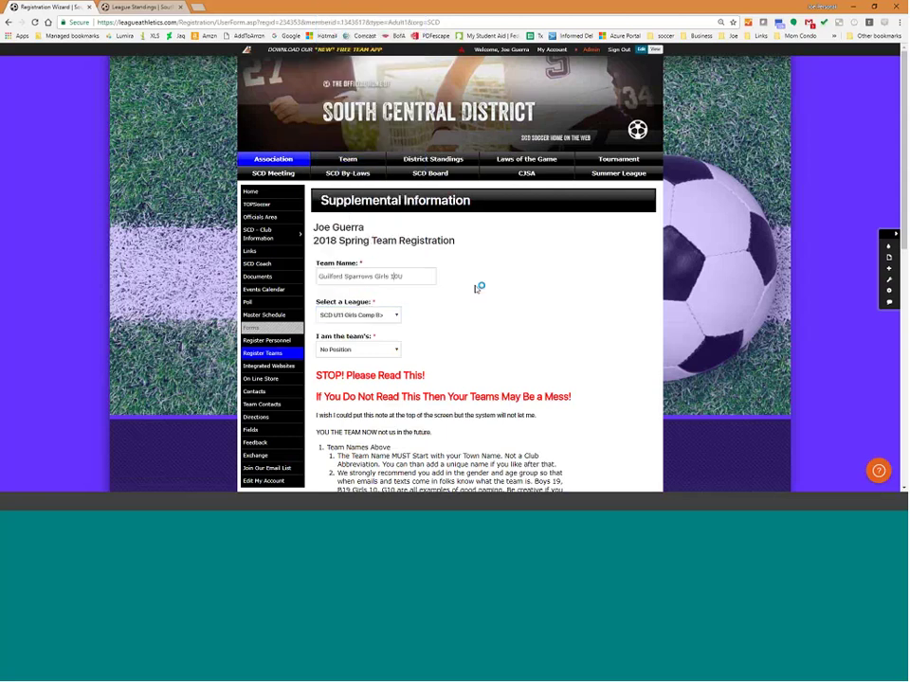
Step: Change the team name to Guilford Sparrows Girls 11U and set the registrant's position to Team Registrar
key(Delete)
text(1)
click(358, 349)
click(359, 436)
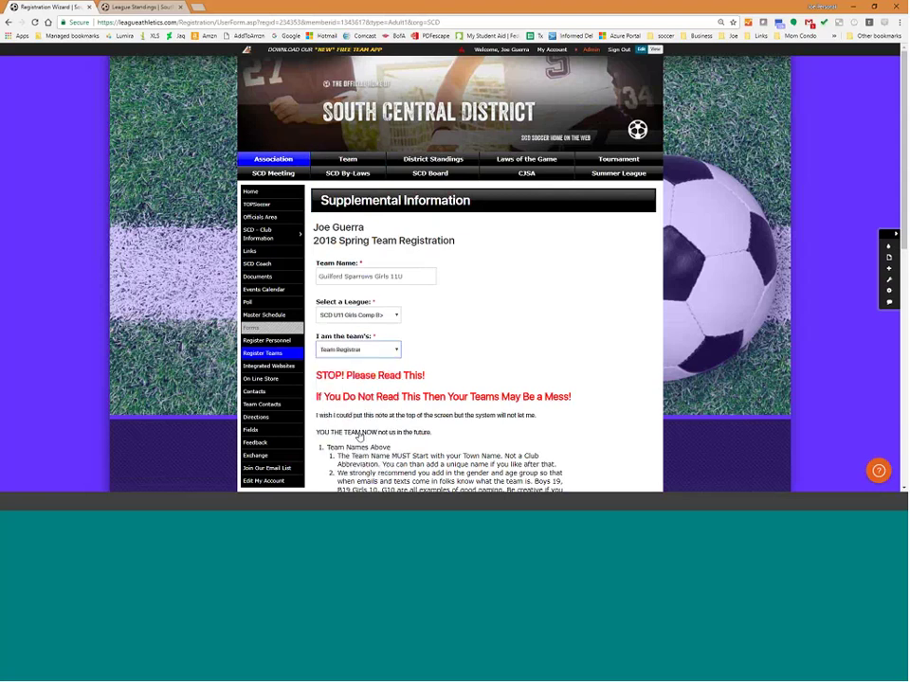
Step: Set the team strength to Better than average and answer Yes to having played last season with at least 50% of the players
scroll(472, 308, down, 2)
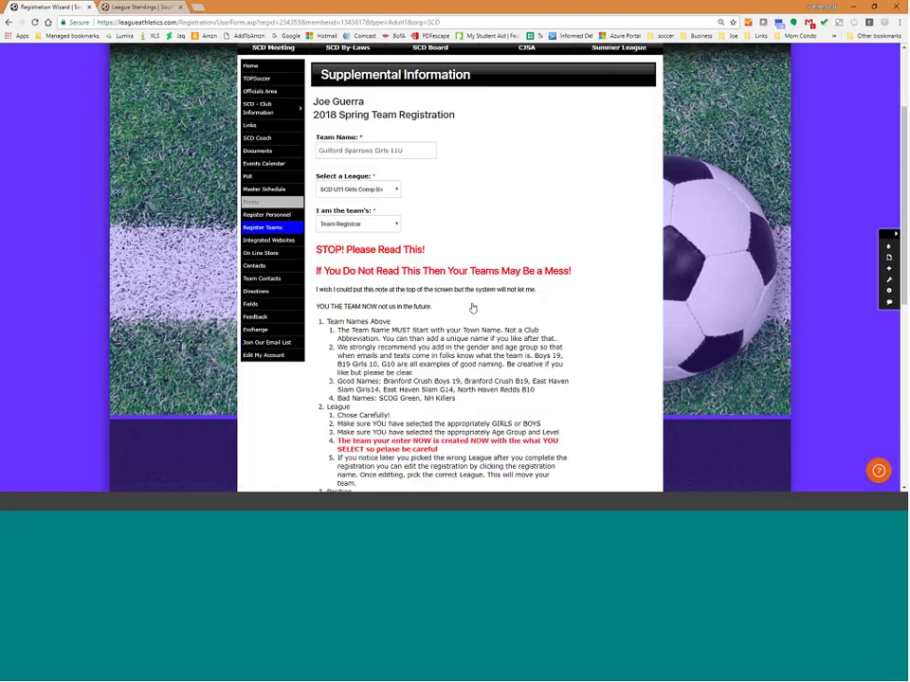
scroll(472, 308, down, 6)
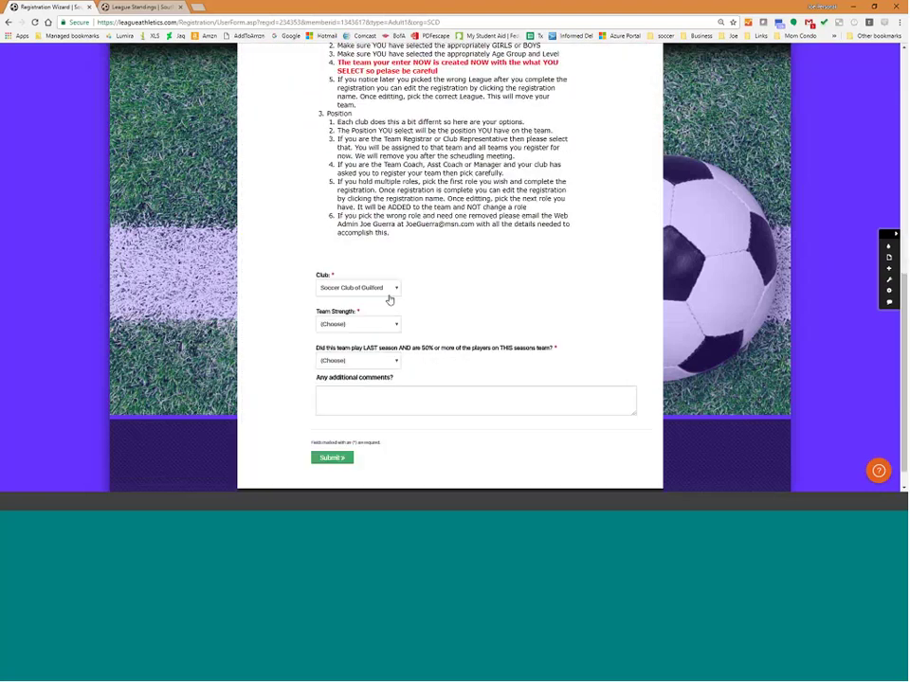
click(347, 325)
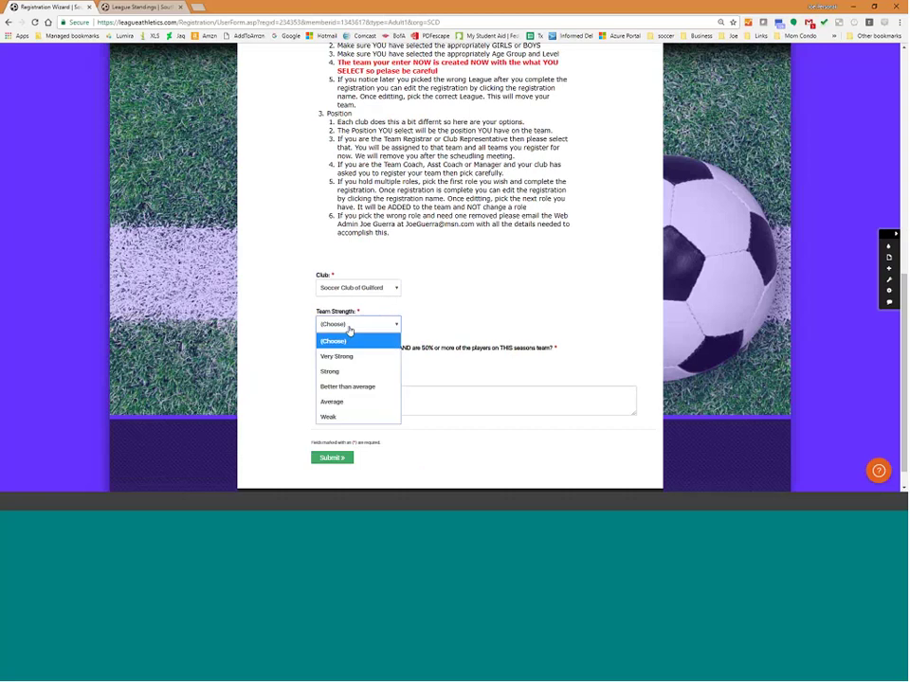
click(334, 376)
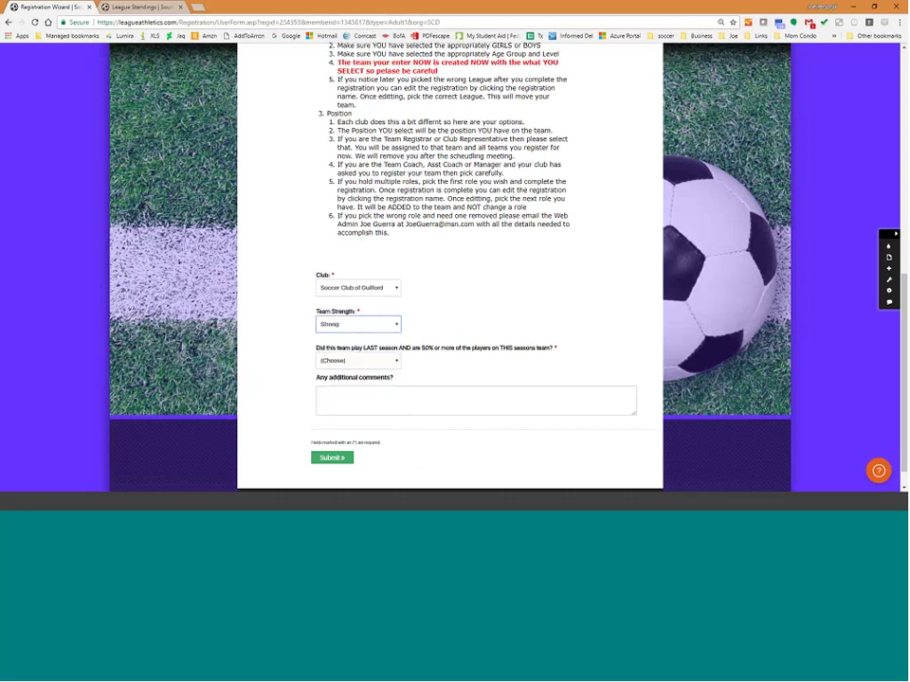
click(344, 327)
click(347, 384)
click(355, 362)
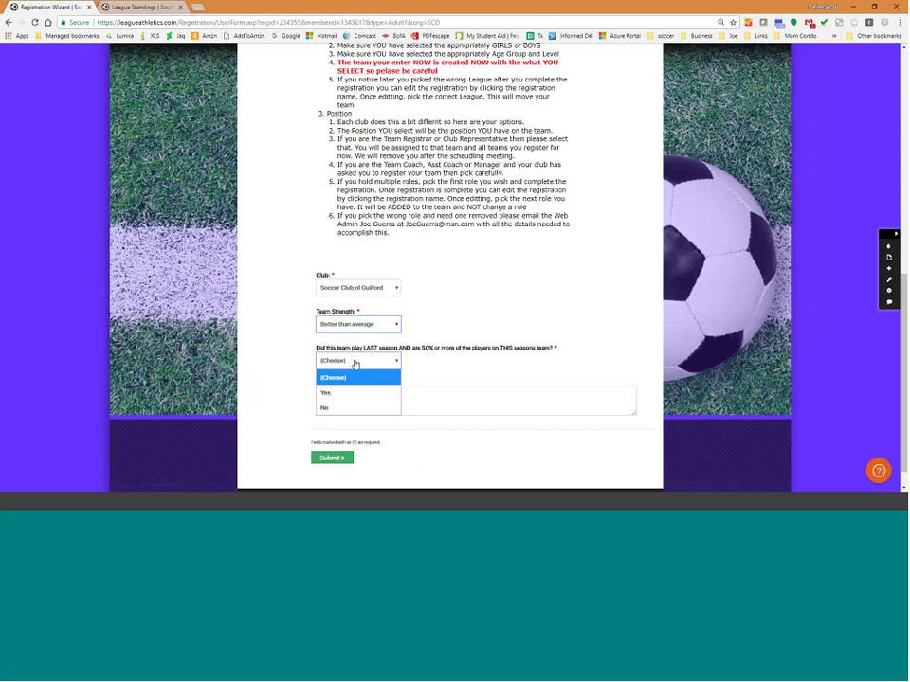
click(327, 393)
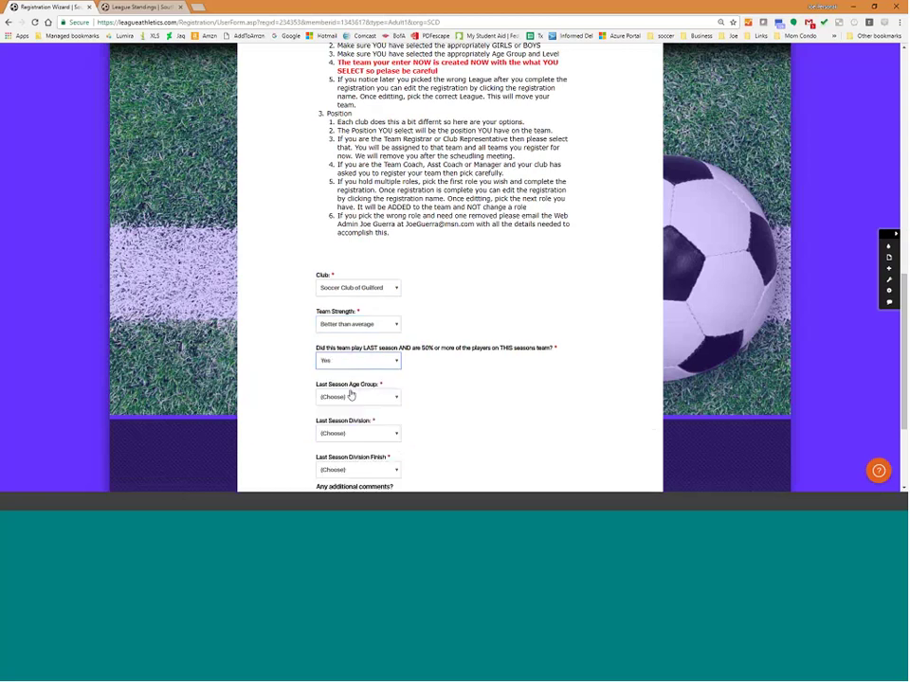
Step: Look up the 2017 SCD Spring Season standings for the SCD U11 Girls Comp A league
scroll(462, 379, down, 3)
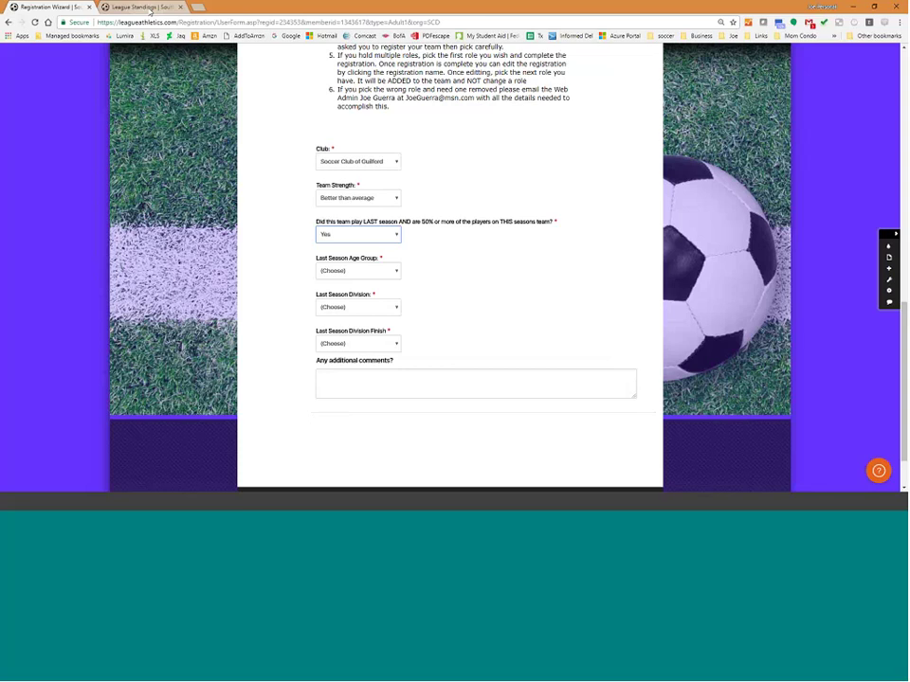
click(149, 12)
click(507, 202)
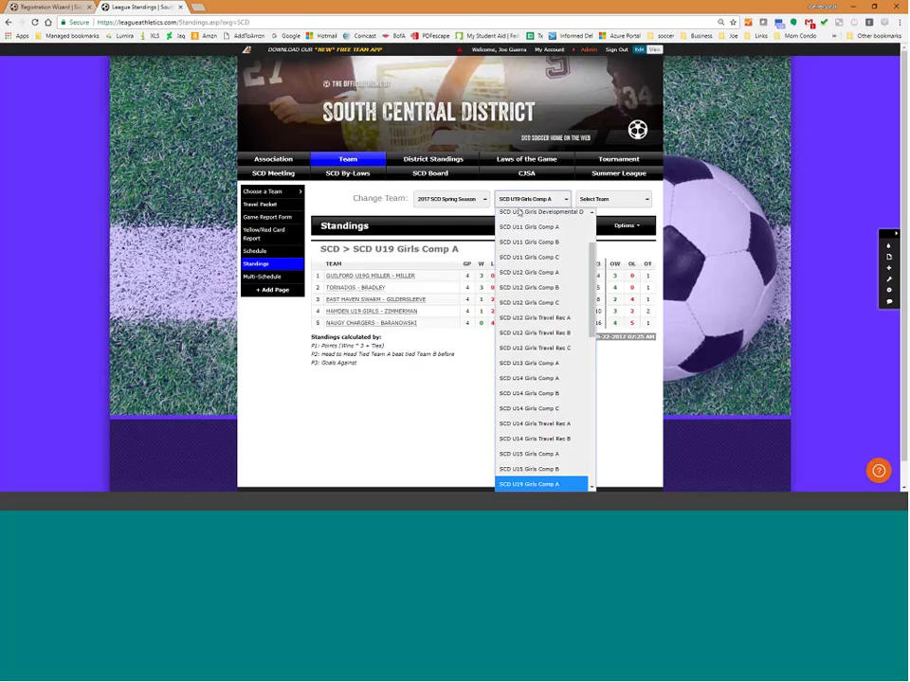
click(529, 228)
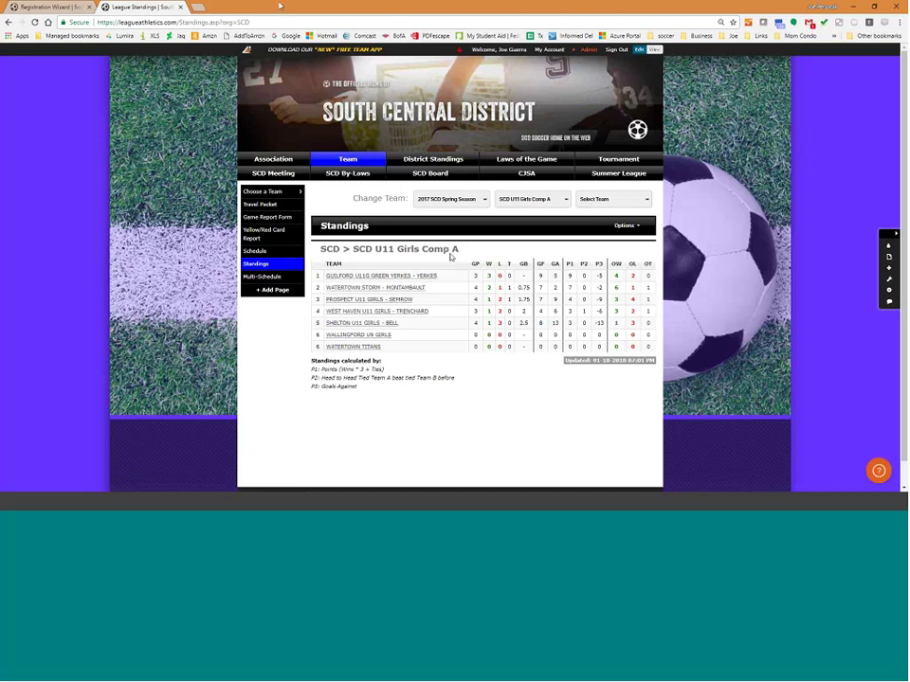
Step: Set last season's age group to 11U, division to Comp A and division finish to 1st, and submit the team registration
click(61, 7)
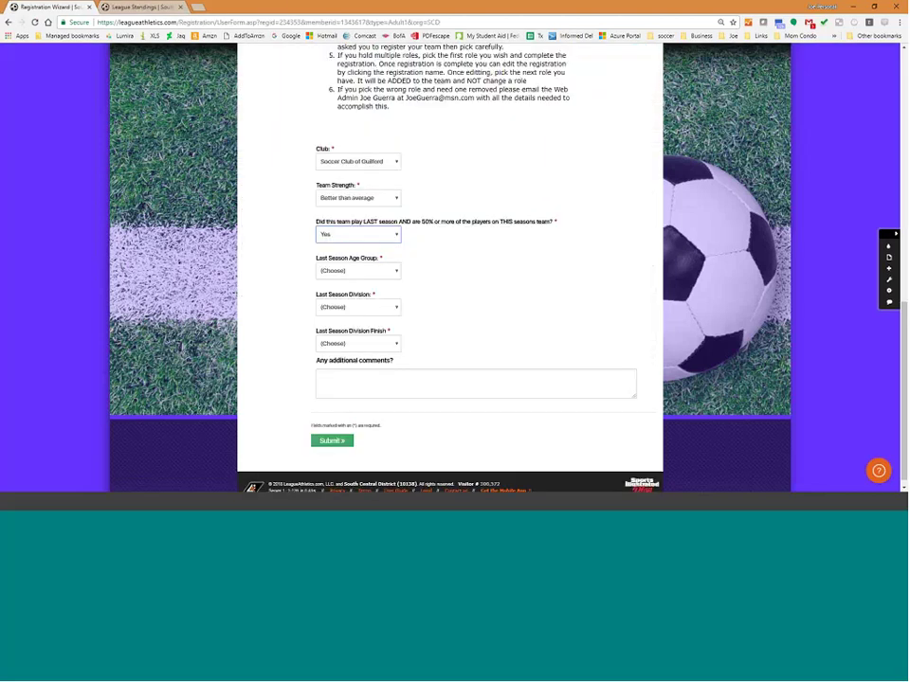
click(360, 270)
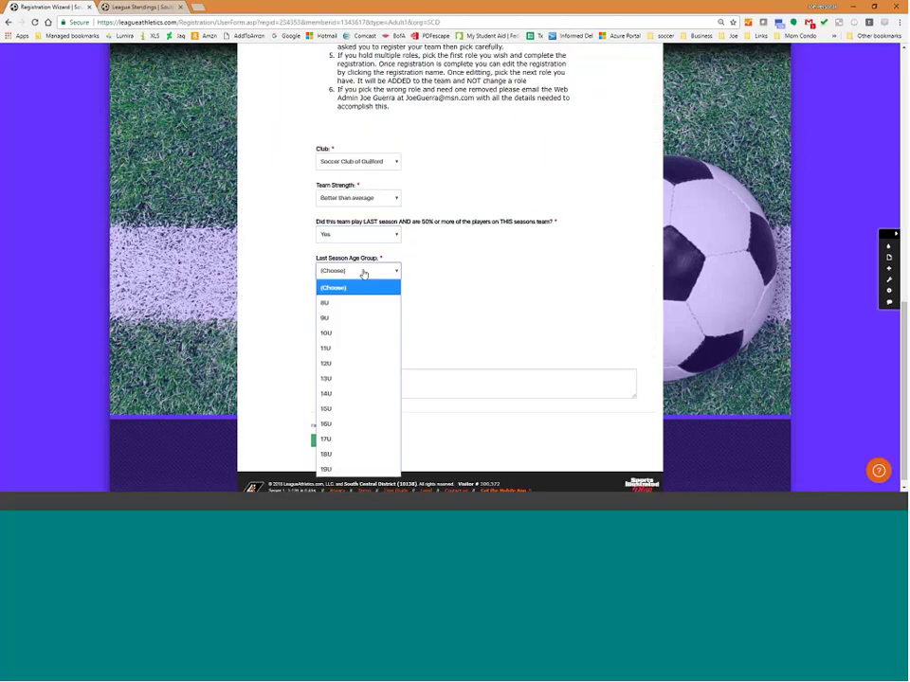
click(344, 349)
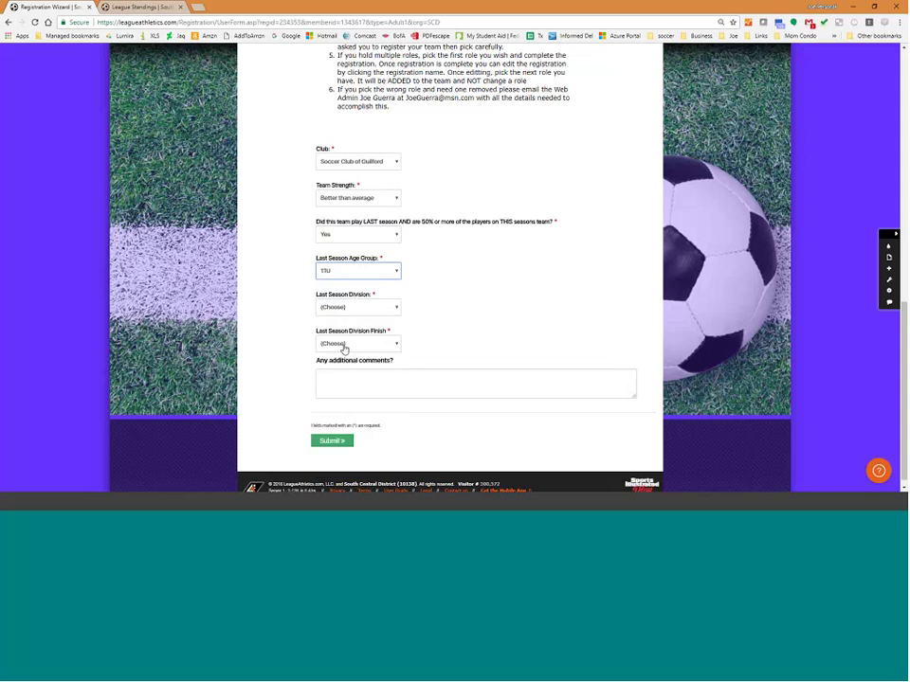
click(351, 307)
click(344, 342)
click(344, 344)
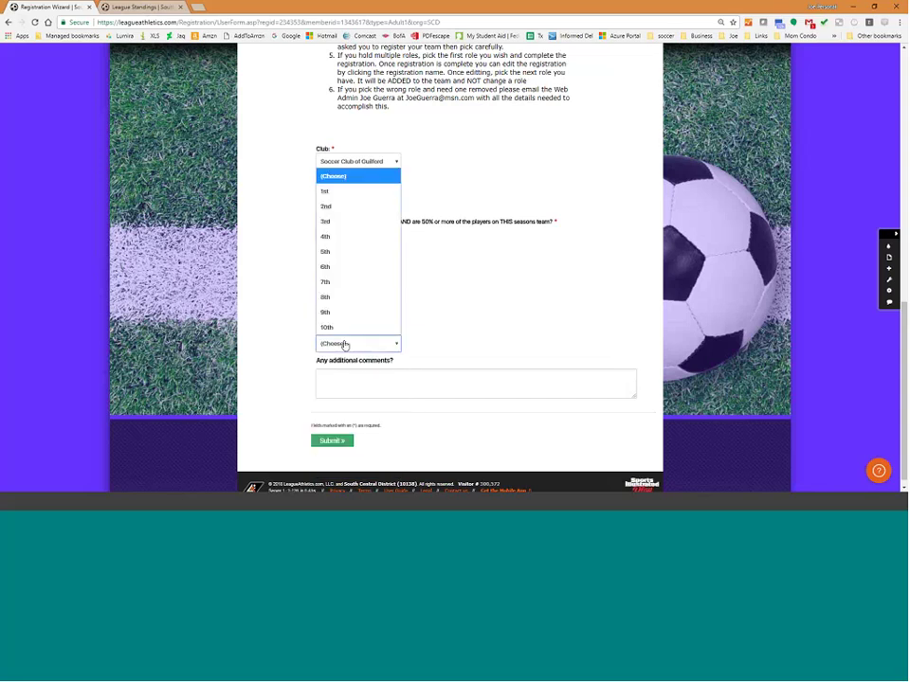
click(340, 191)
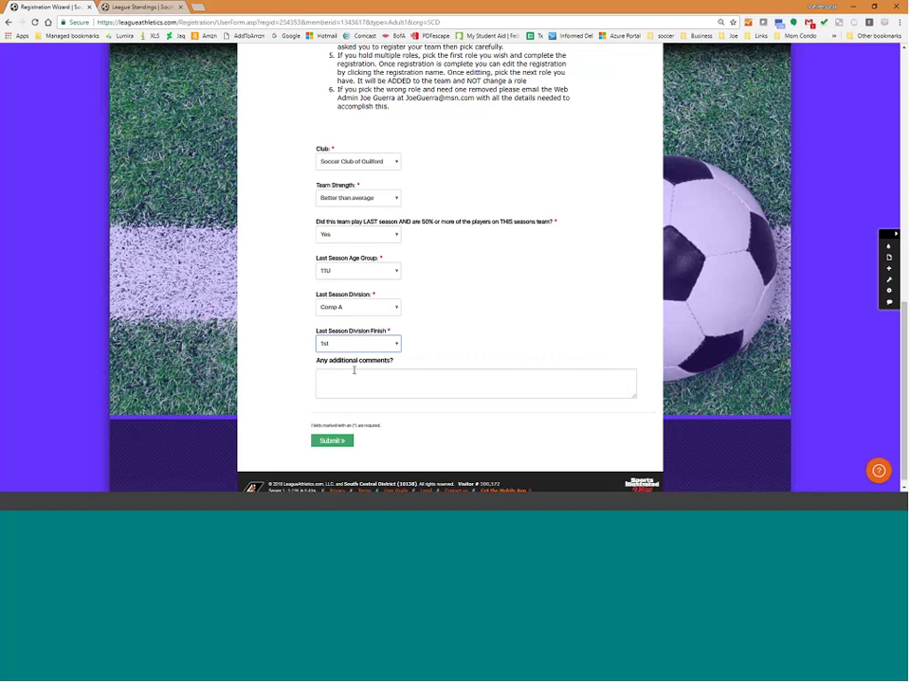
click(331, 443)
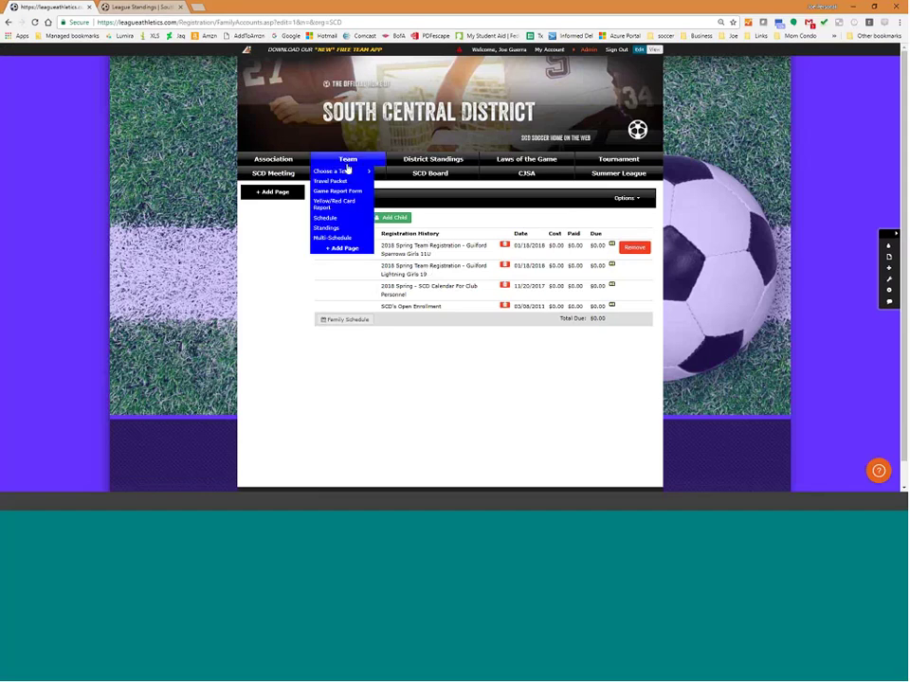
Step: Reopen the Guilford Sparrows Girls 11U registration, change its league to SCD U11 Girls Comp A and submit it again
mouse_move(355, 174)
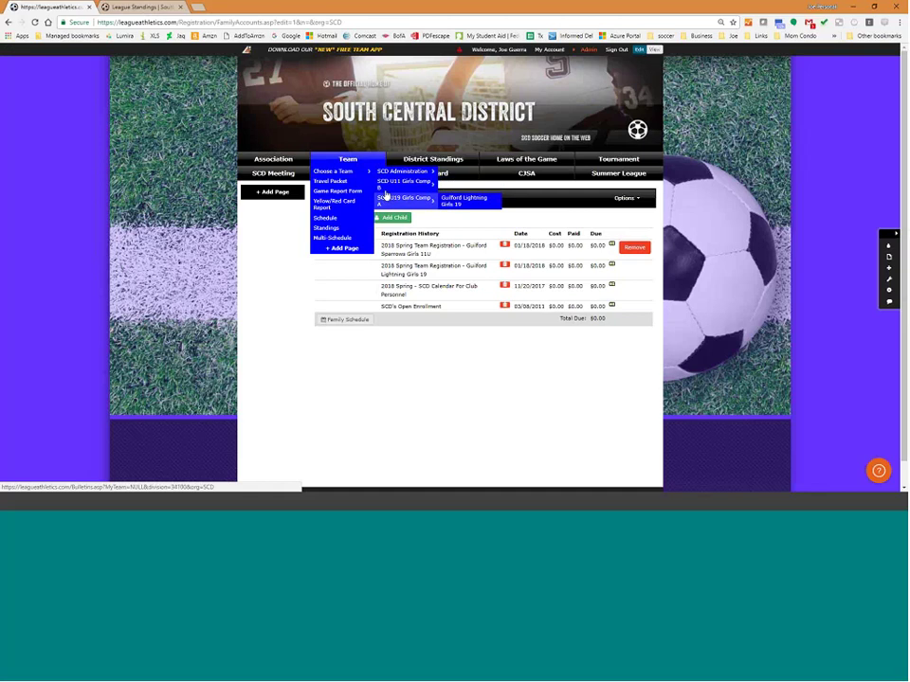
mouse_move(387, 190)
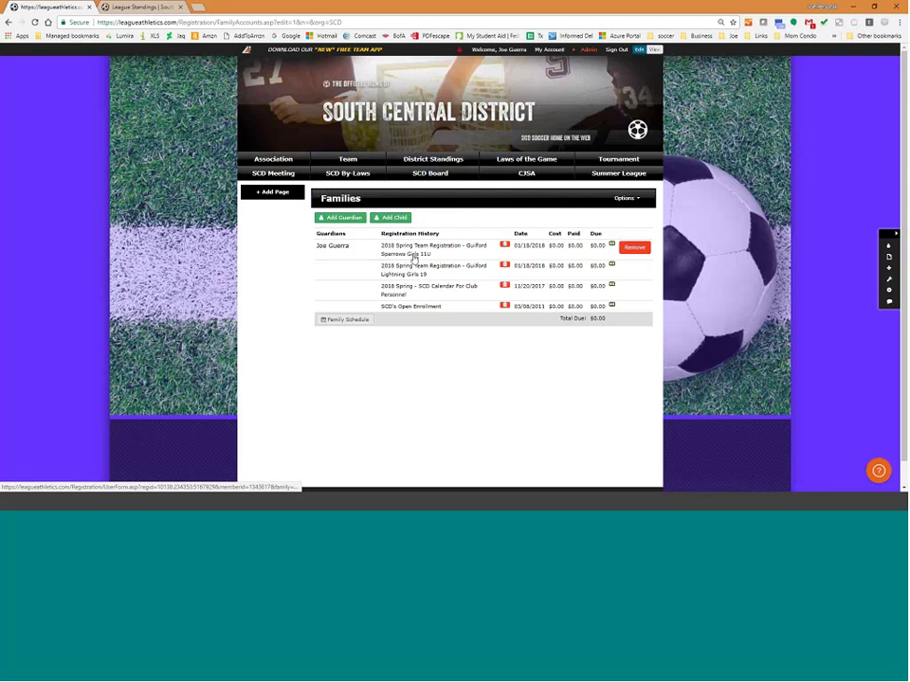
click(414, 251)
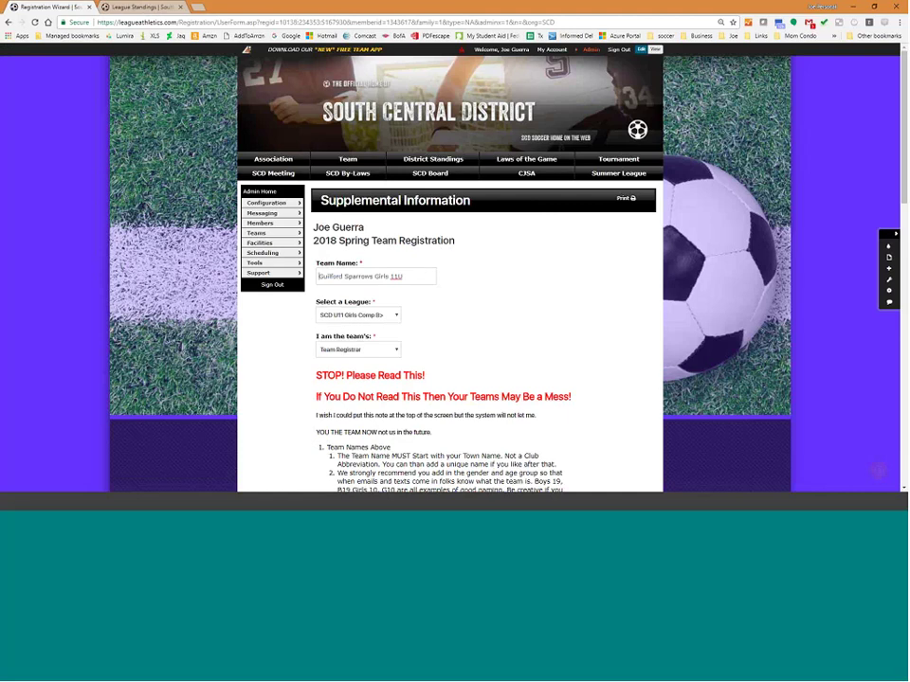
click(396, 315)
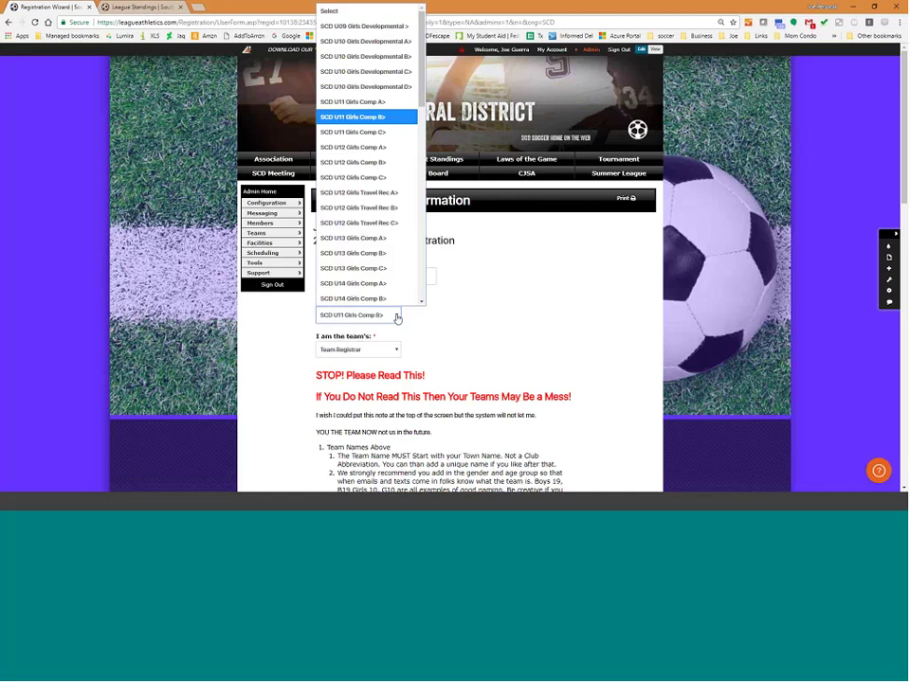
click(390, 102)
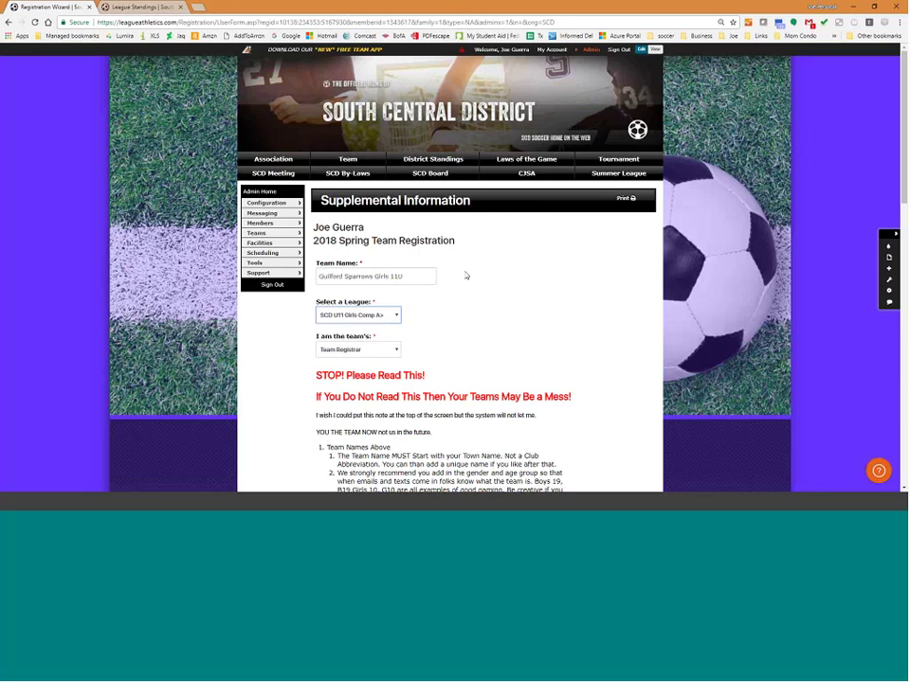
scroll(465, 276, down, 15)
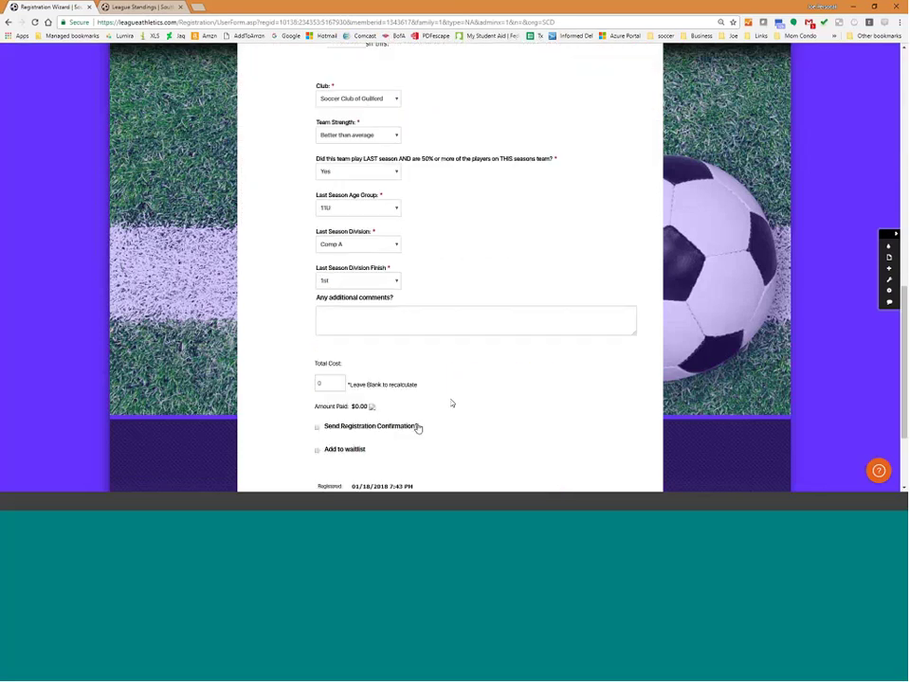
click(343, 433)
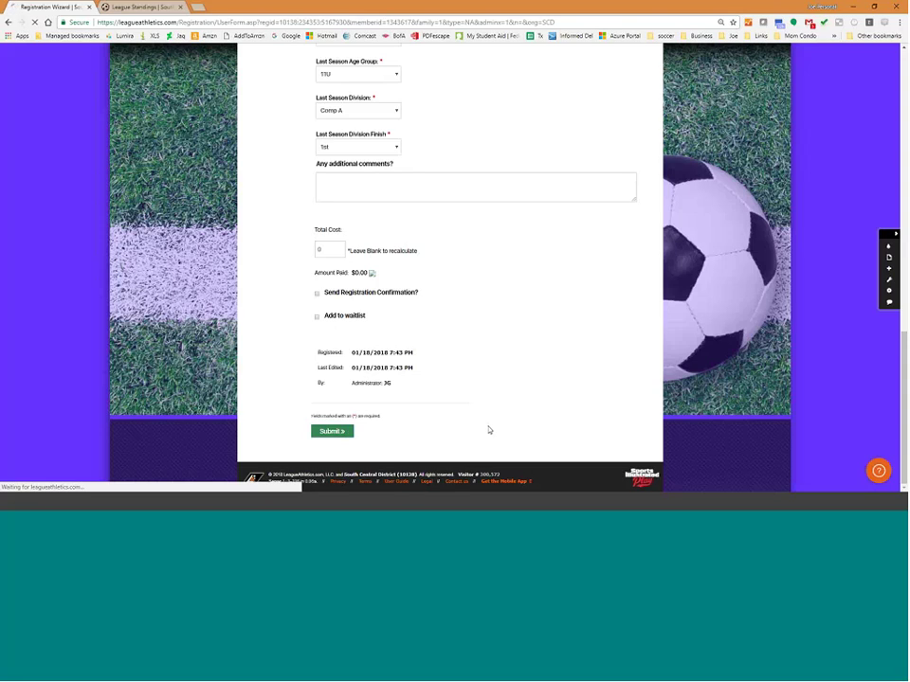